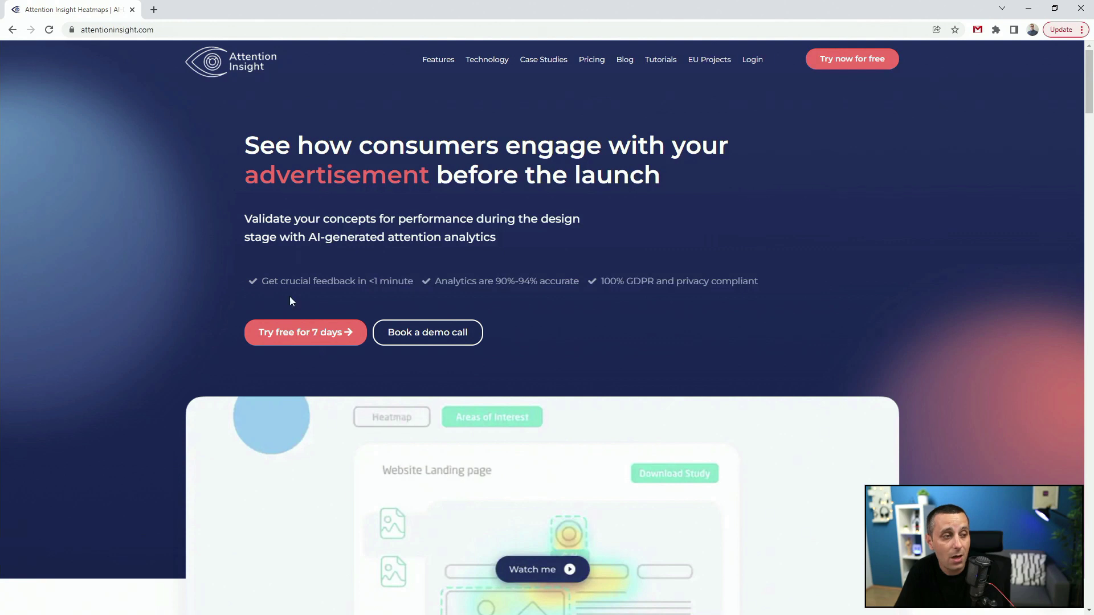
Examine the Attention Insight home page down to the Asana example and compare that design with and without its heatmap overlay.
scroll(94, 323, down, 3)
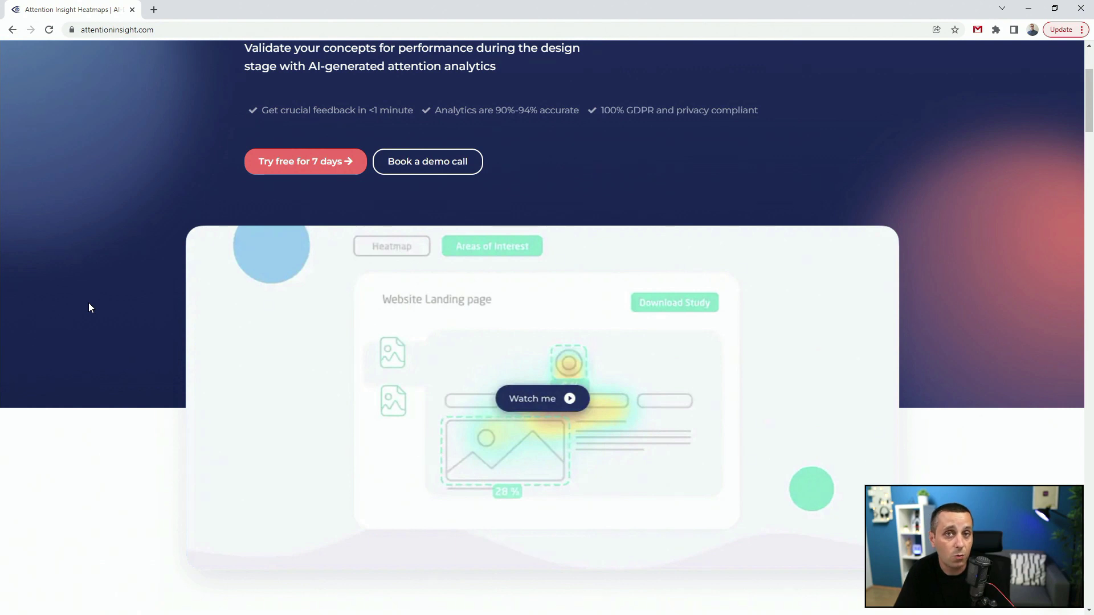
scroll(89, 308, down, 10)
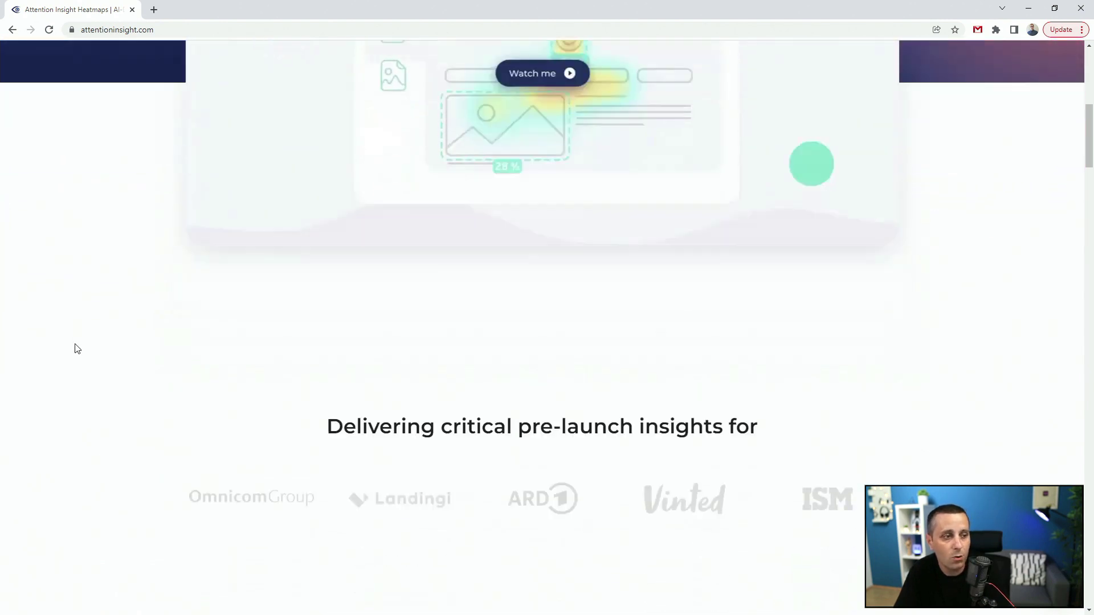
scroll(74, 348, down, 5)
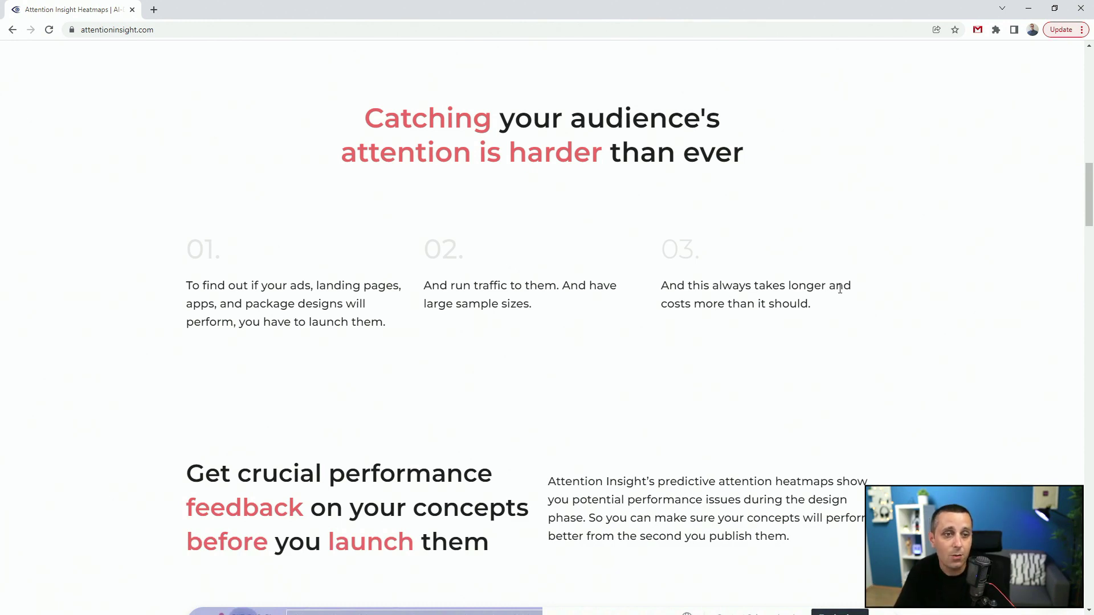
scroll(139, 303, down, 6)
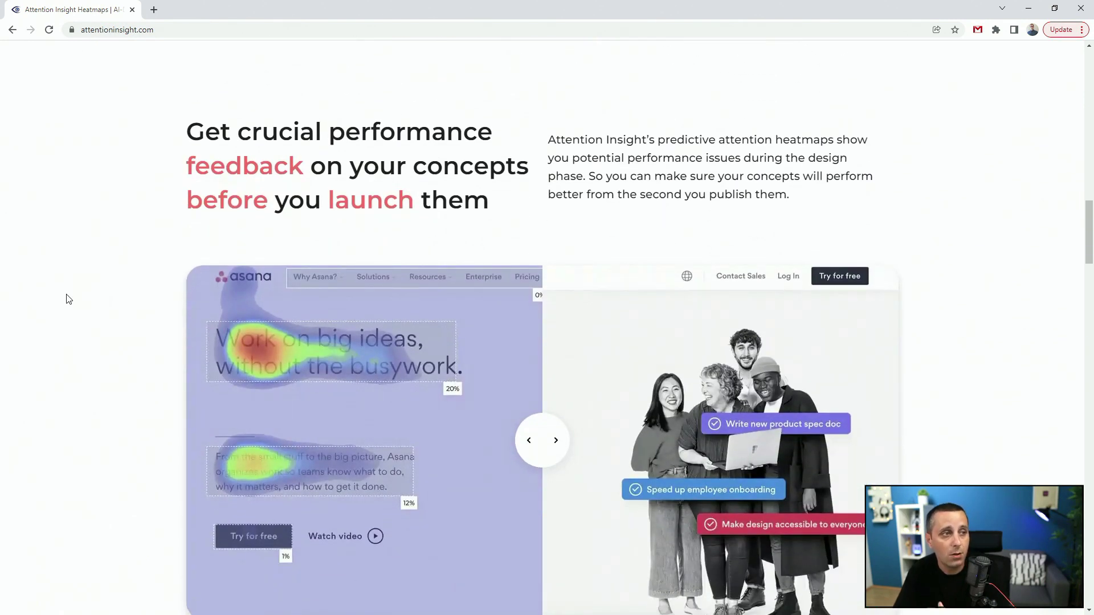
scroll(68, 299, down, 1)
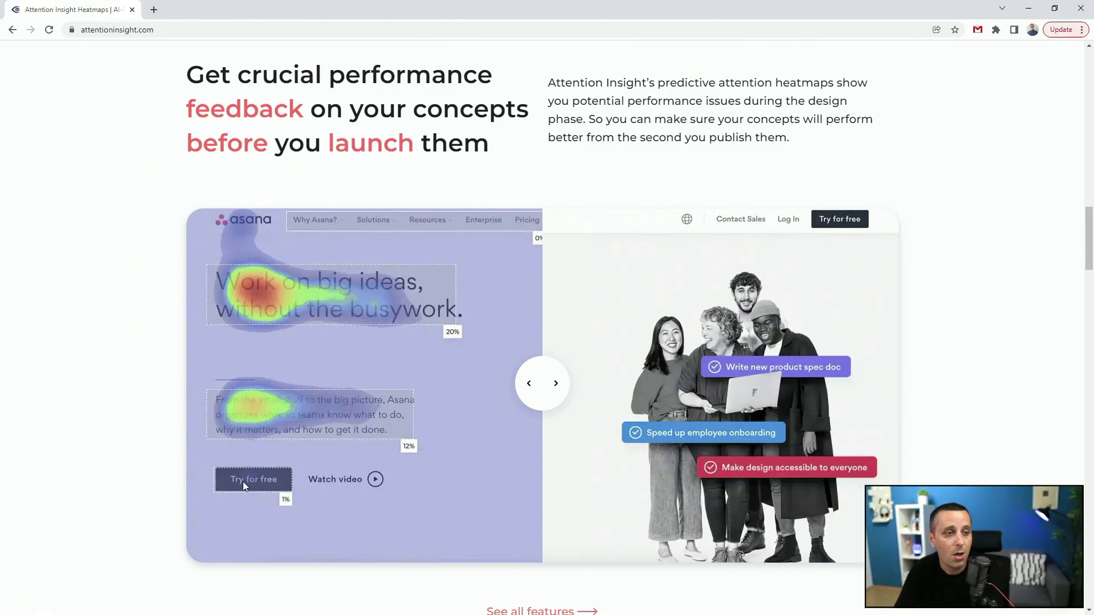
drag(542, 383, 872, 392)
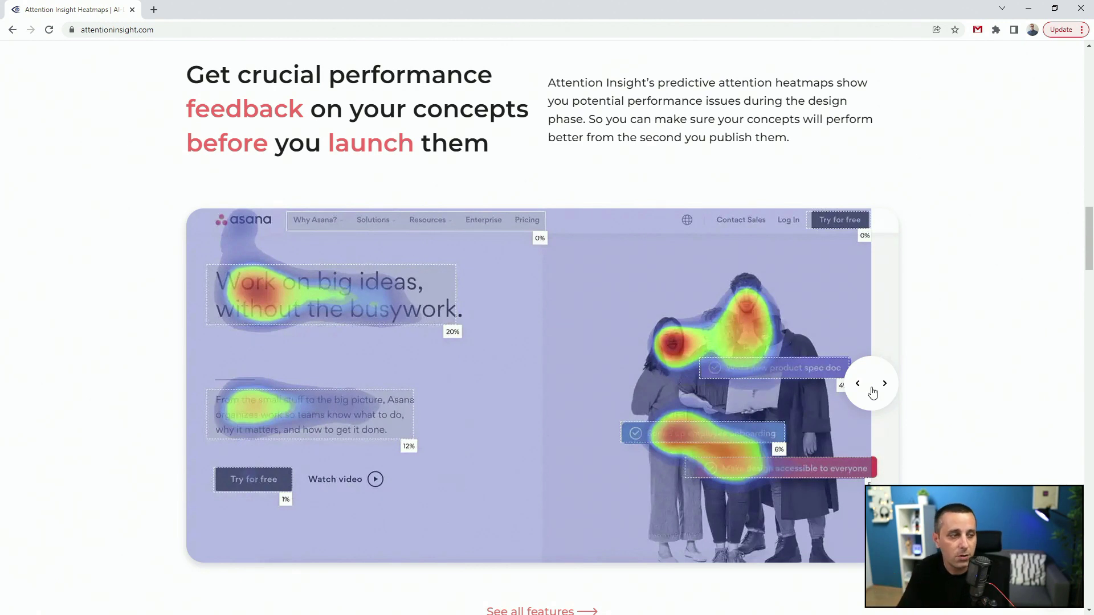
drag(873, 392, 694, 412)
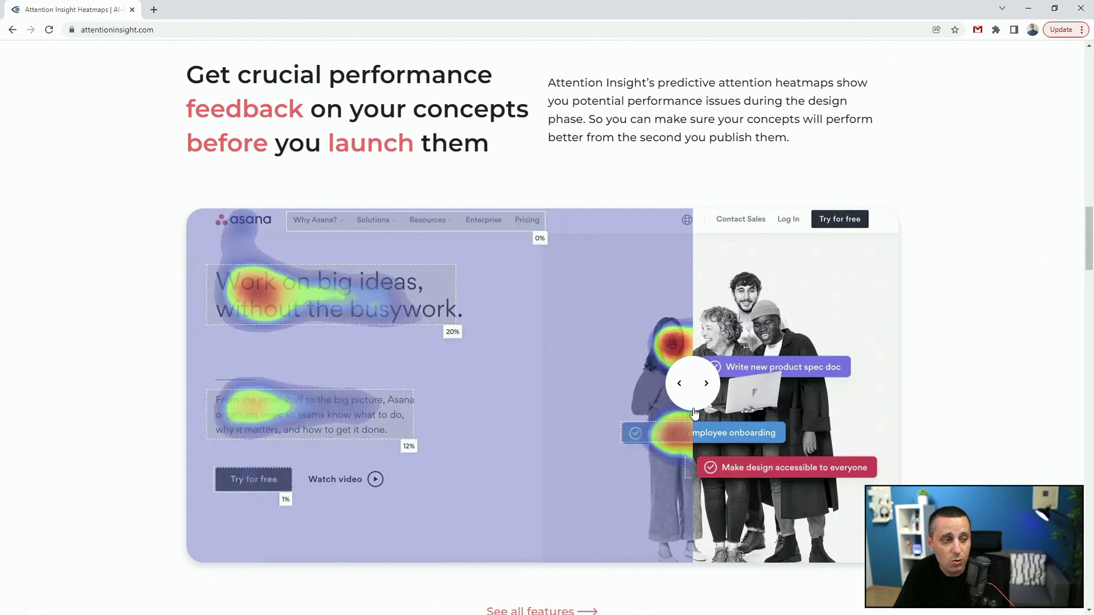
drag(695, 412, 551, 446)
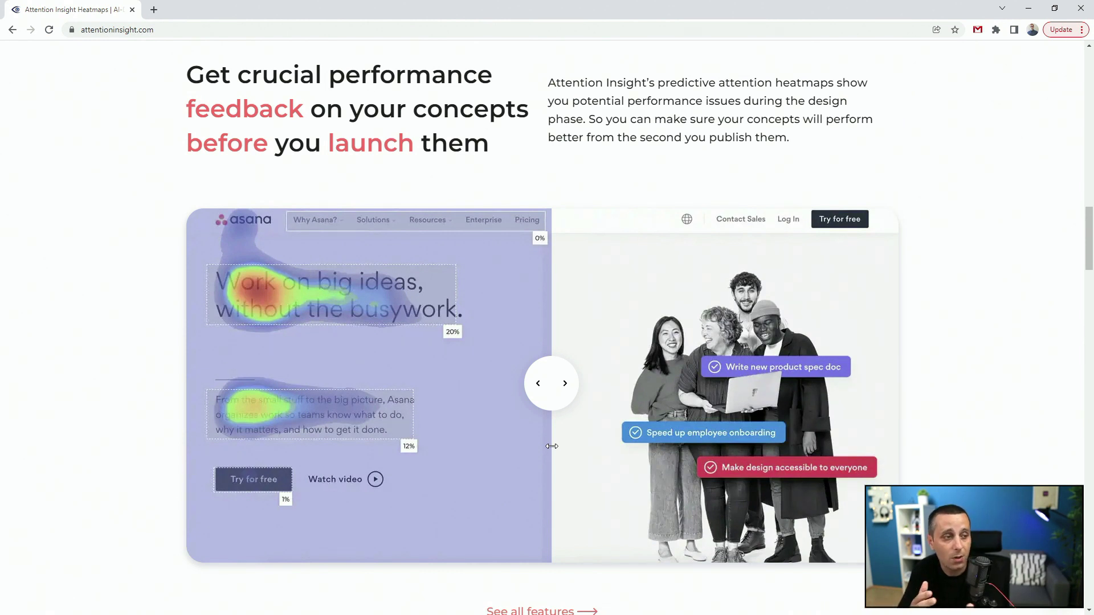
drag(552, 446, 399, 447)
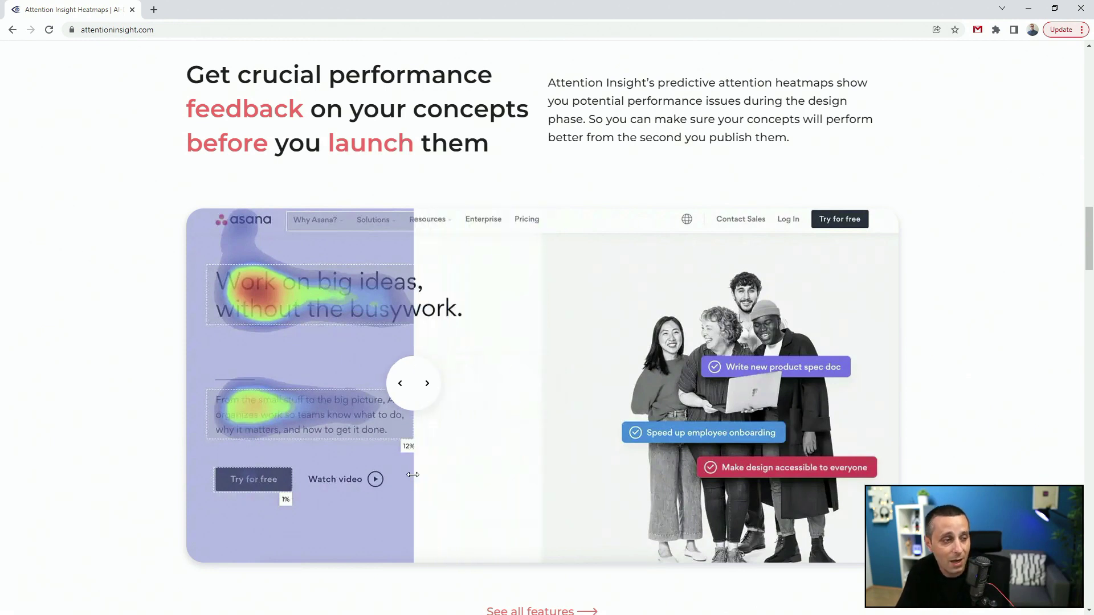
Read the rest of the home page, covering supported design tools, conversion and UX benefits, the Omnisend case study and prediction accuracy.
scroll(178, 425, down, 9)
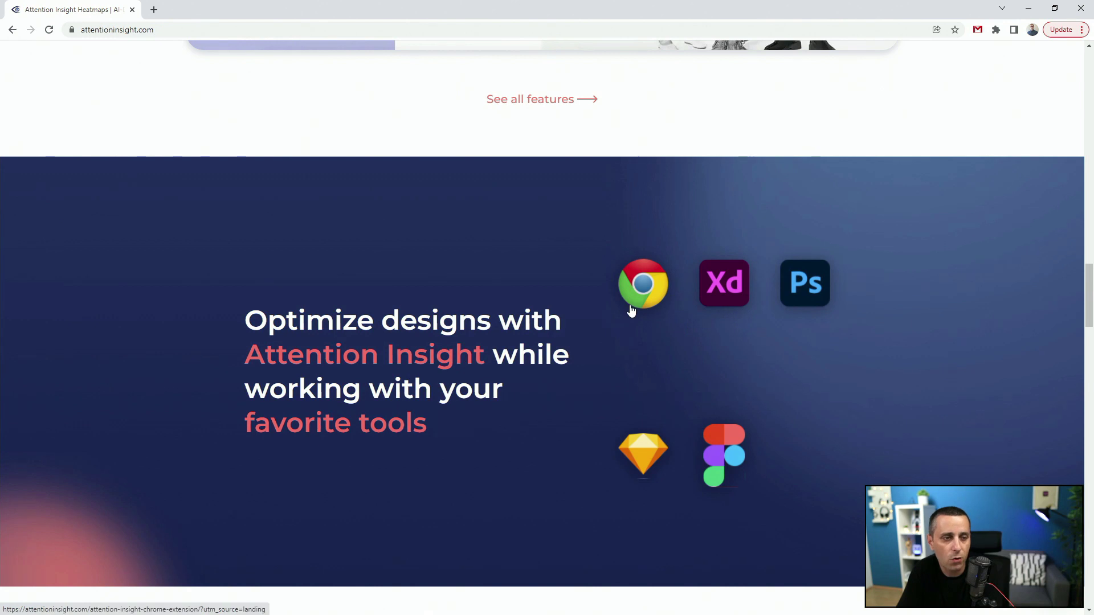
scroll(40, 289, down, 9)
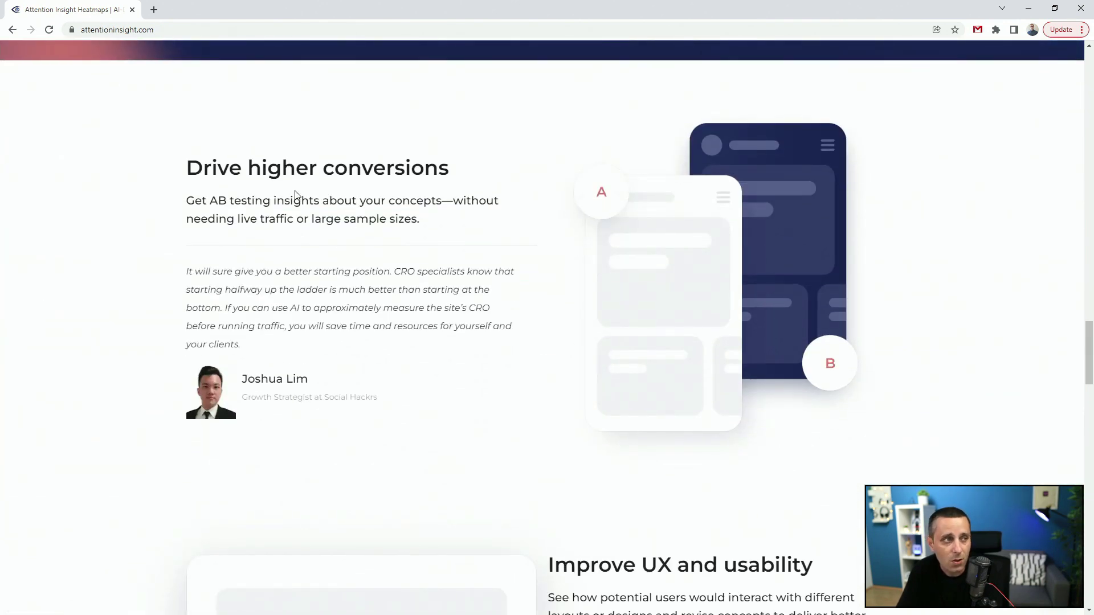
scroll(202, 217, down, 1)
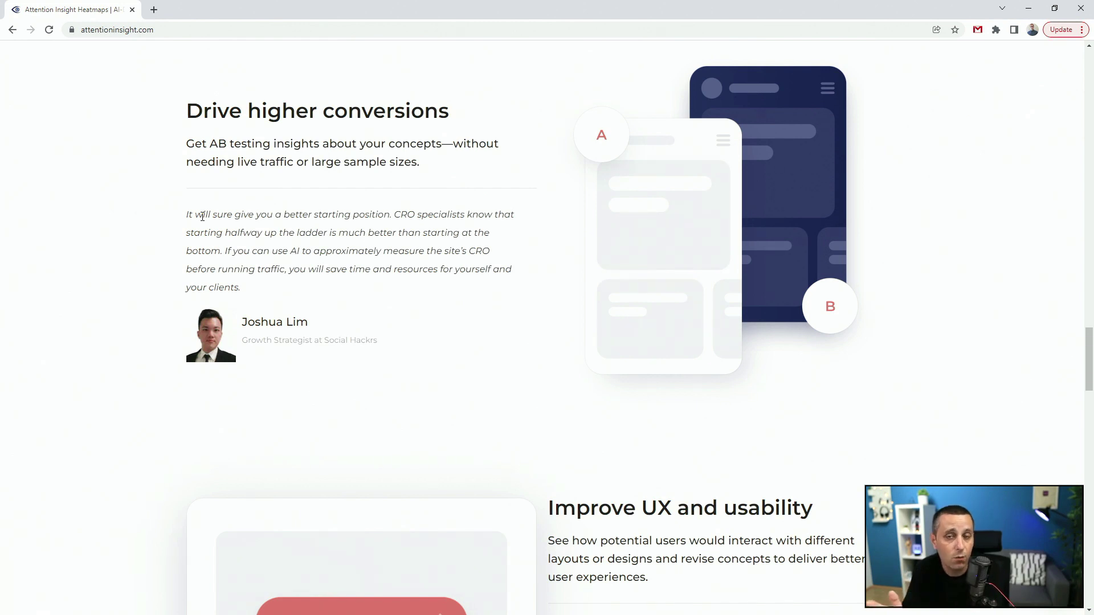
scroll(144, 202, down, 6)
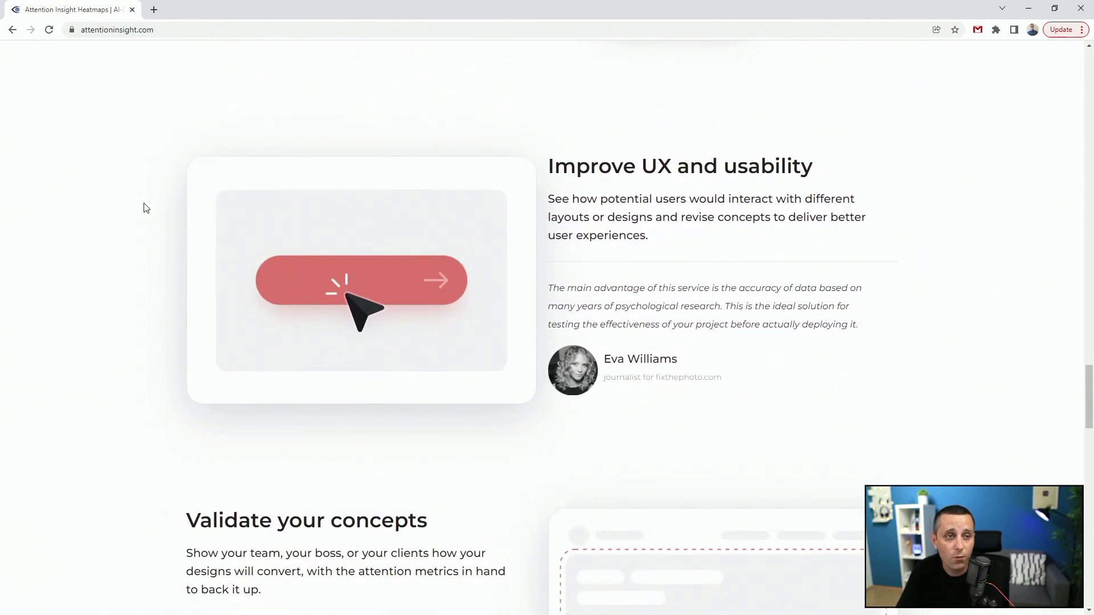
scroll(145, 207, down, 6)
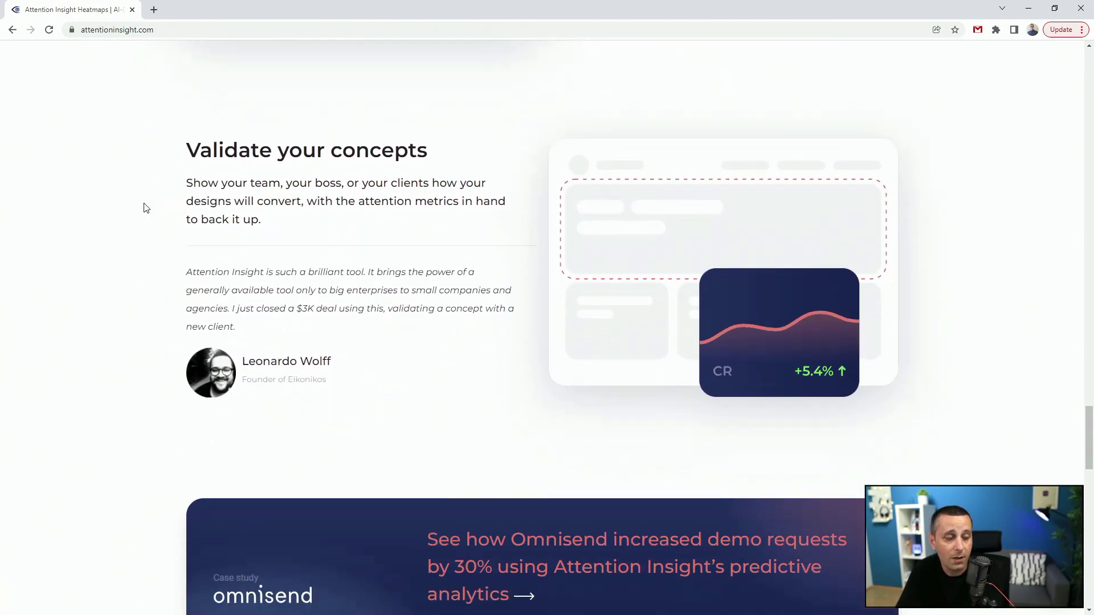
scroll(146, 207, down, 2)
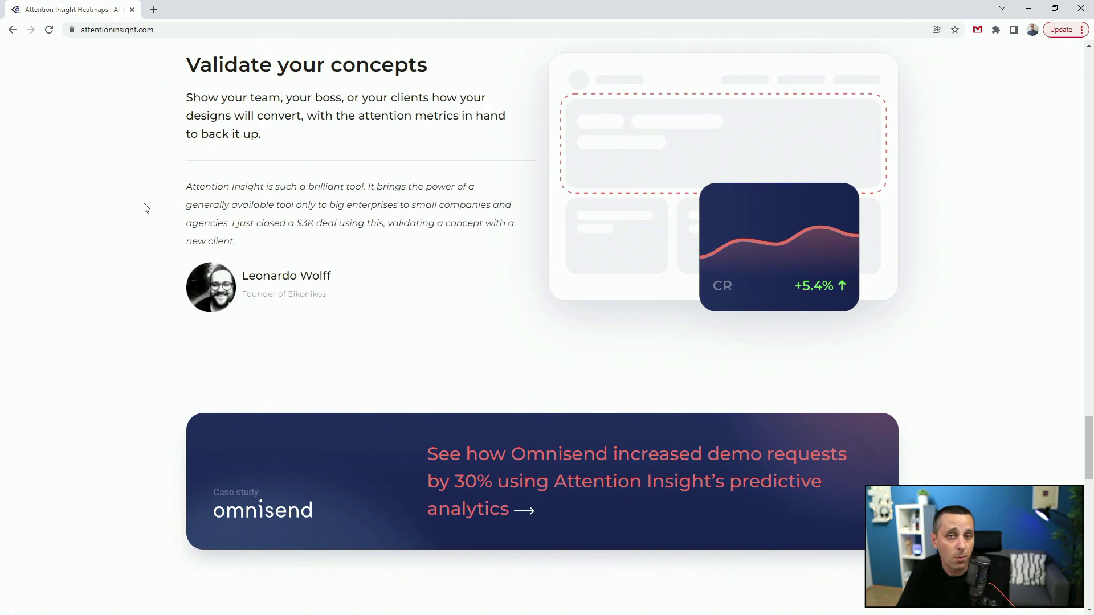
scroll(146, 207, down, 7)
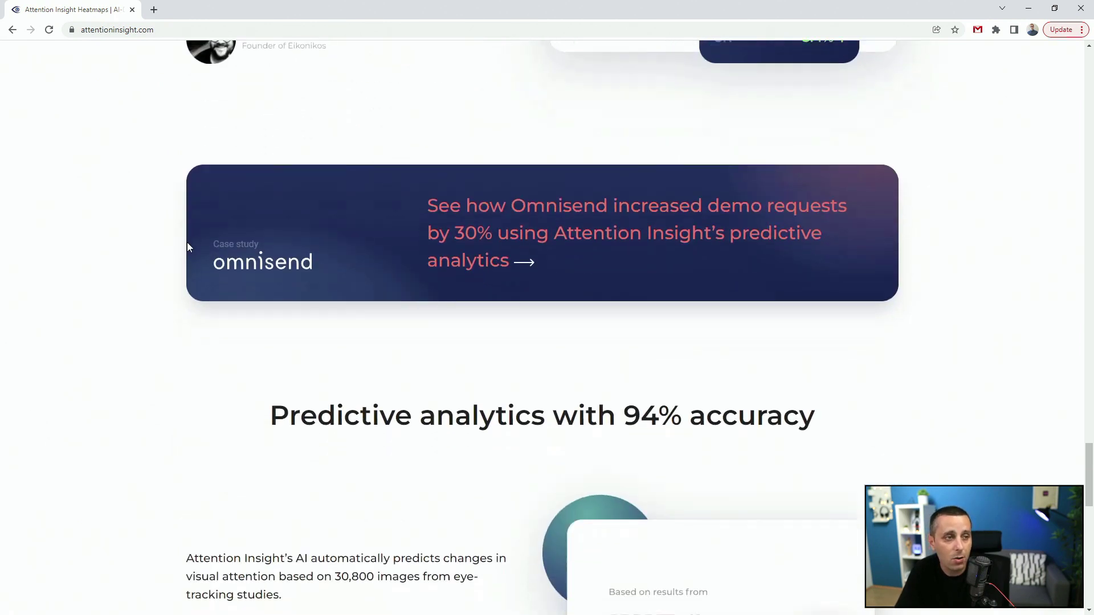
scroll(150, 246, down, 2)
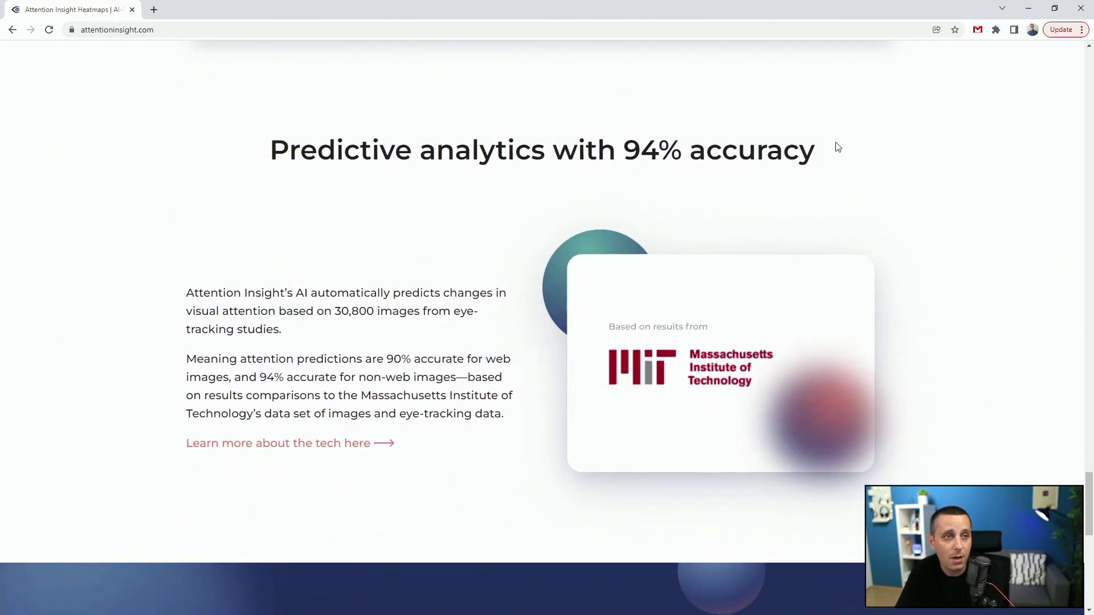
drag(834, 147, 620, 145)
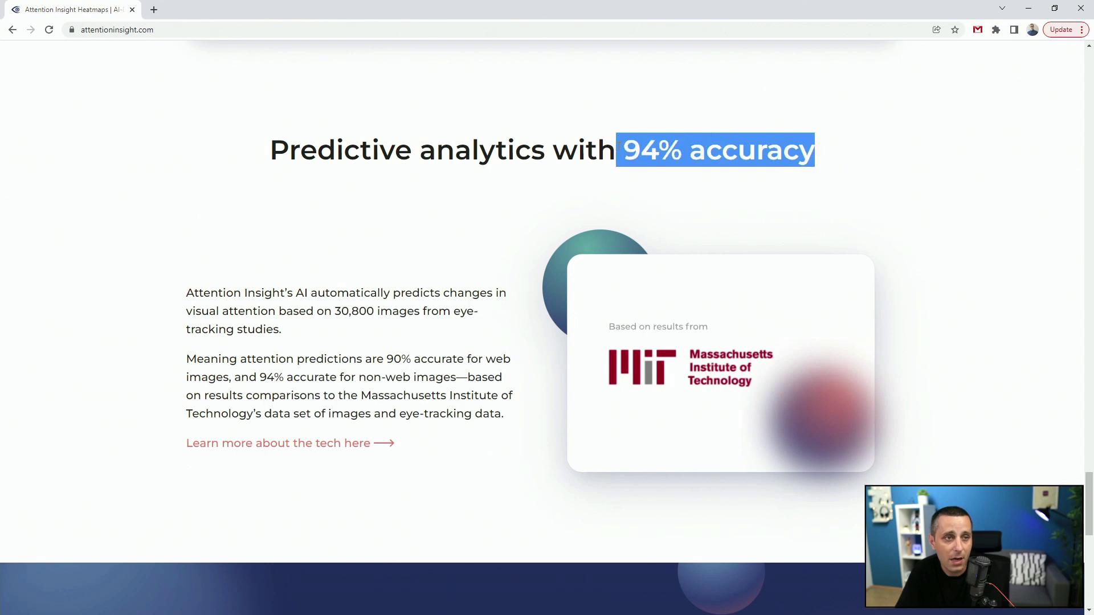
click(330, 153)
scroll(331, 164, down, 8)
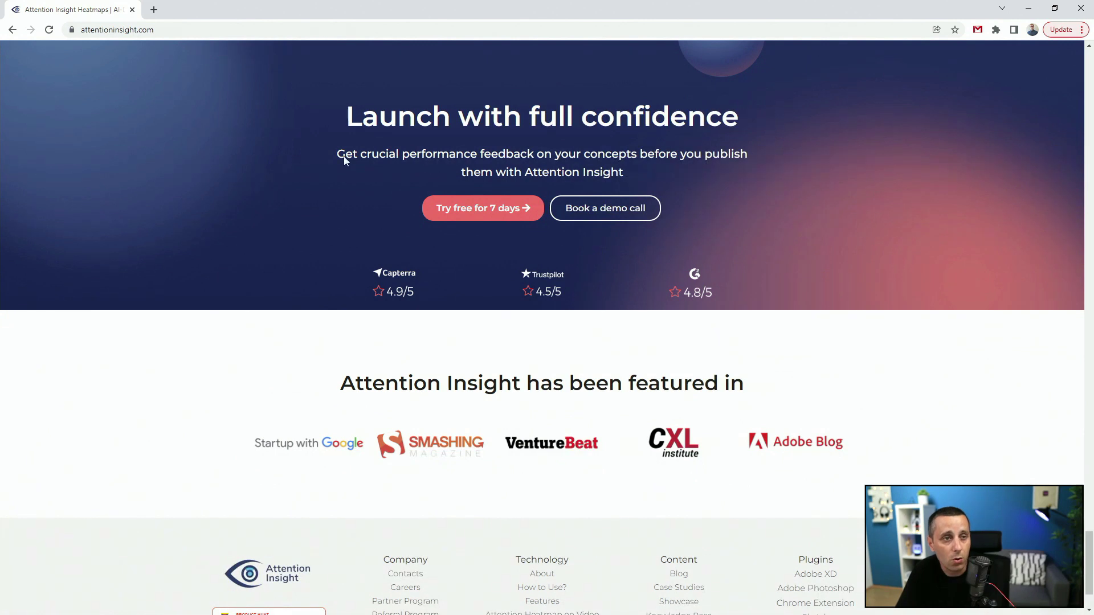
Switch to Adobe XD and generate an Attention Insight heatmap on the version 1 artboard.
click(1086, 8)
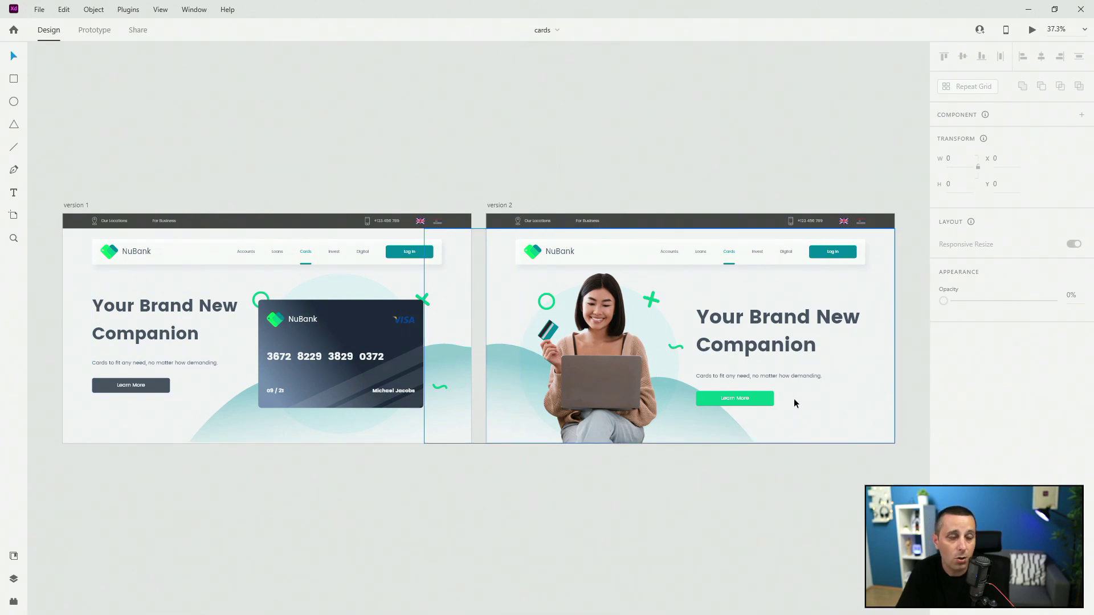
click(14, 602)
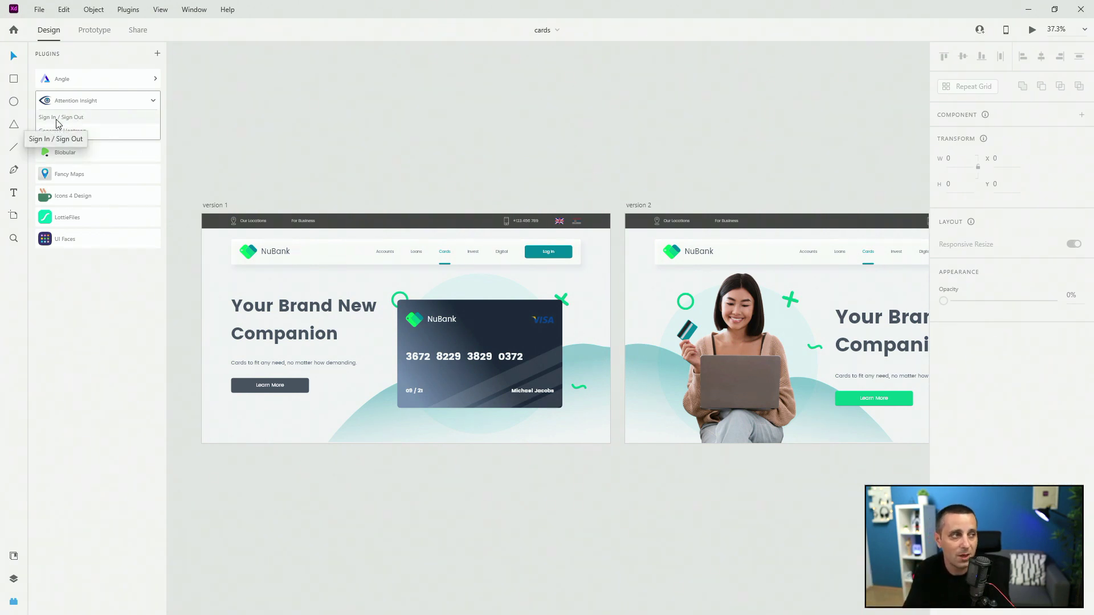
click(216, 206)
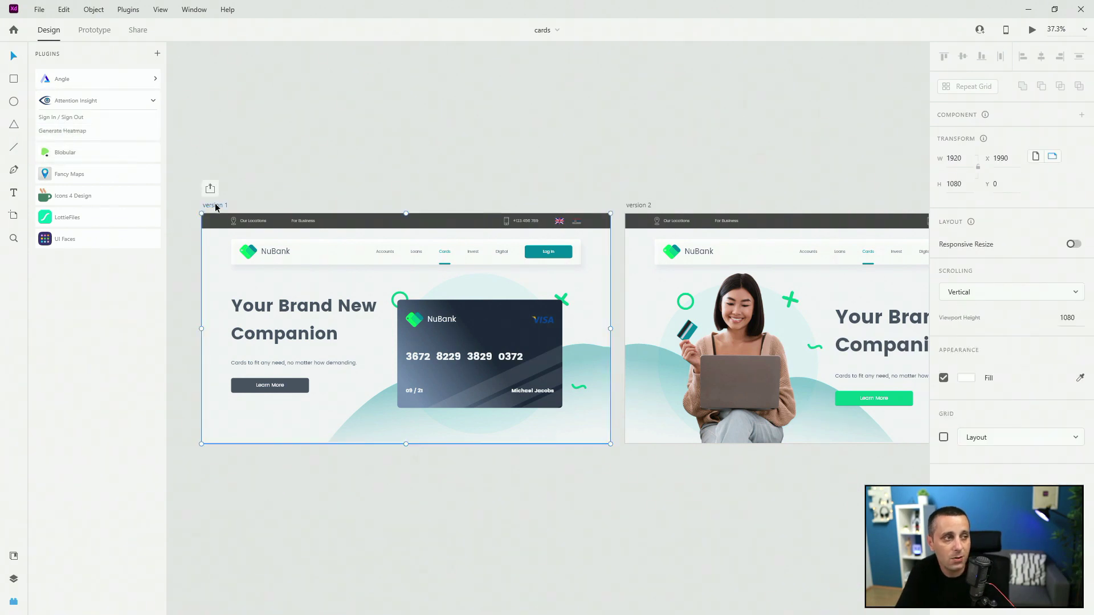
click(61, 132)
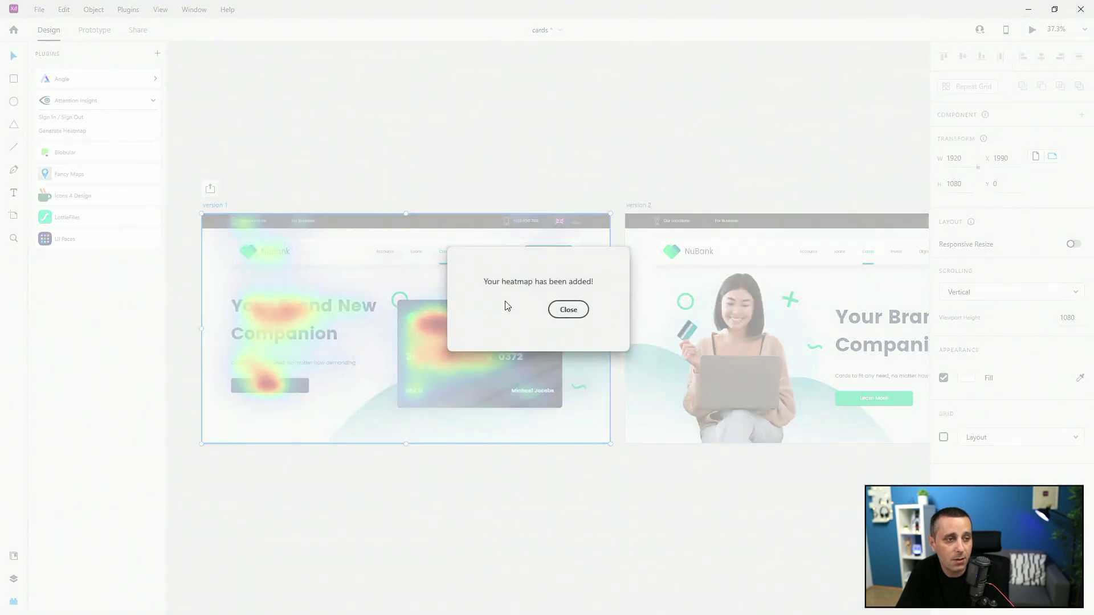
click(572, 317)
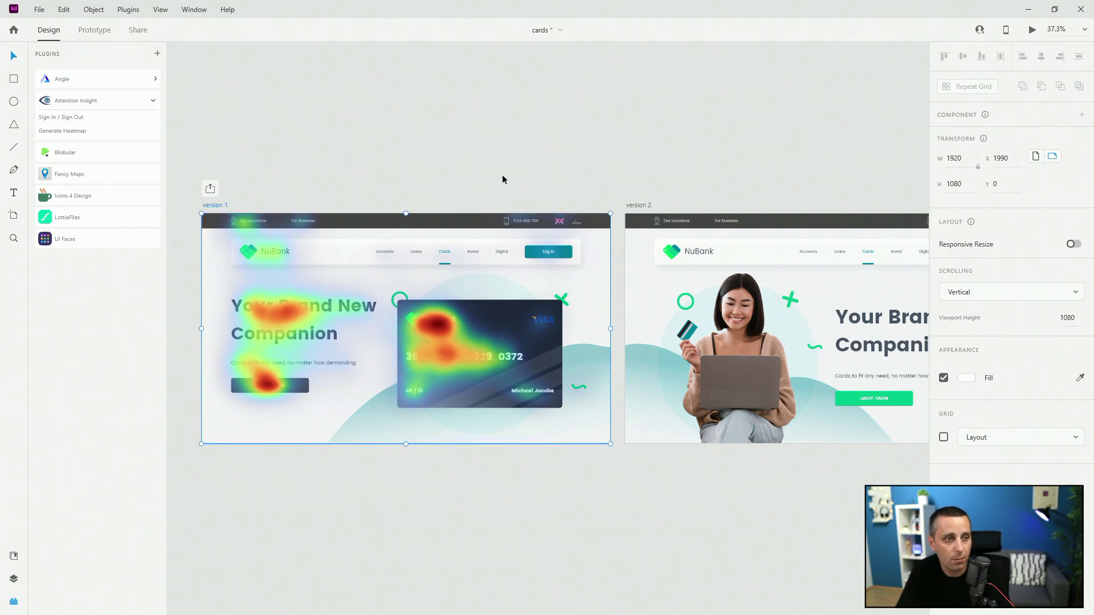
Generate an Attention Insight heatmap on the version 2 artboard.
key(ctrl+0)
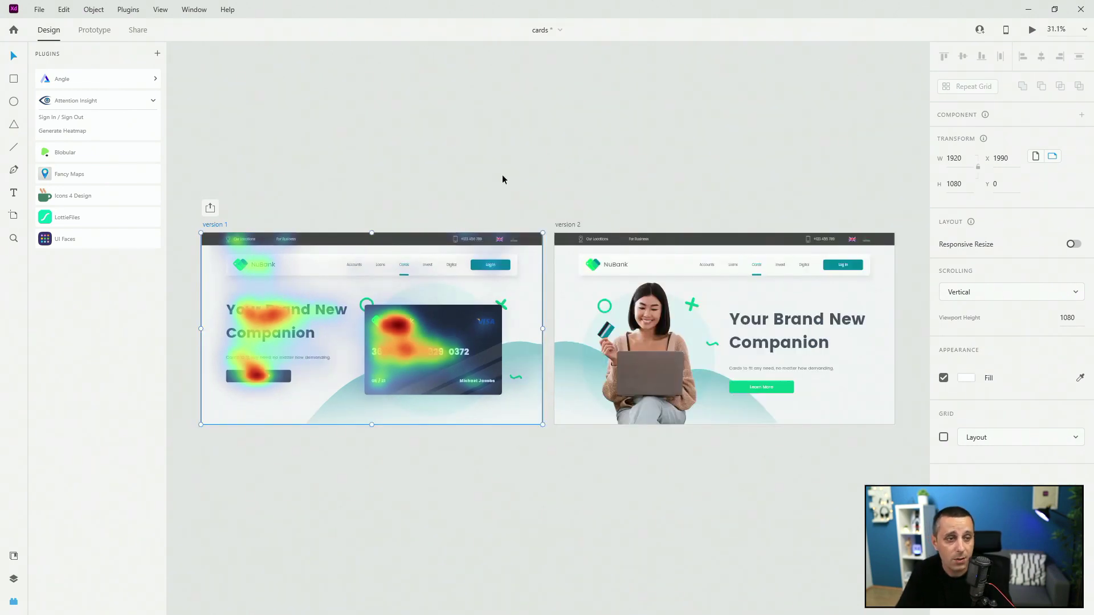
click(571, 224)
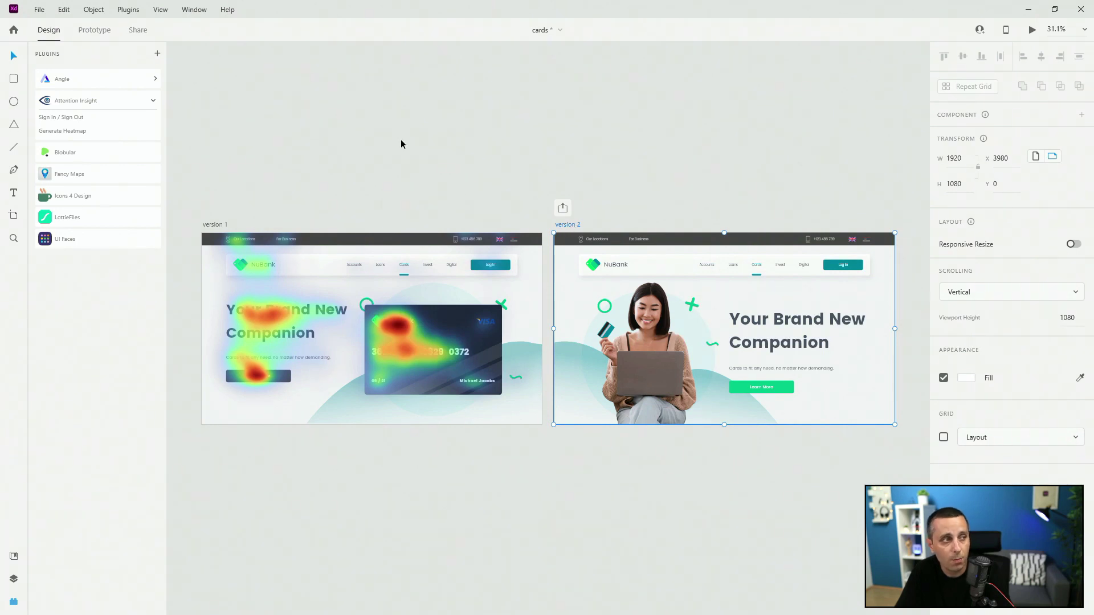
click(75, 132)
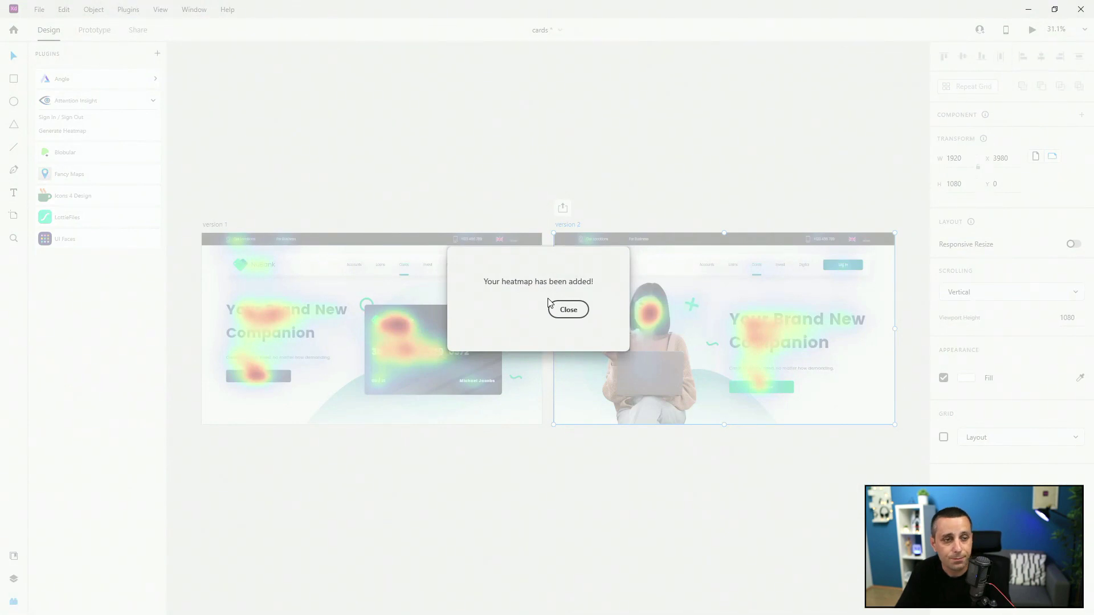
click(568, 313)
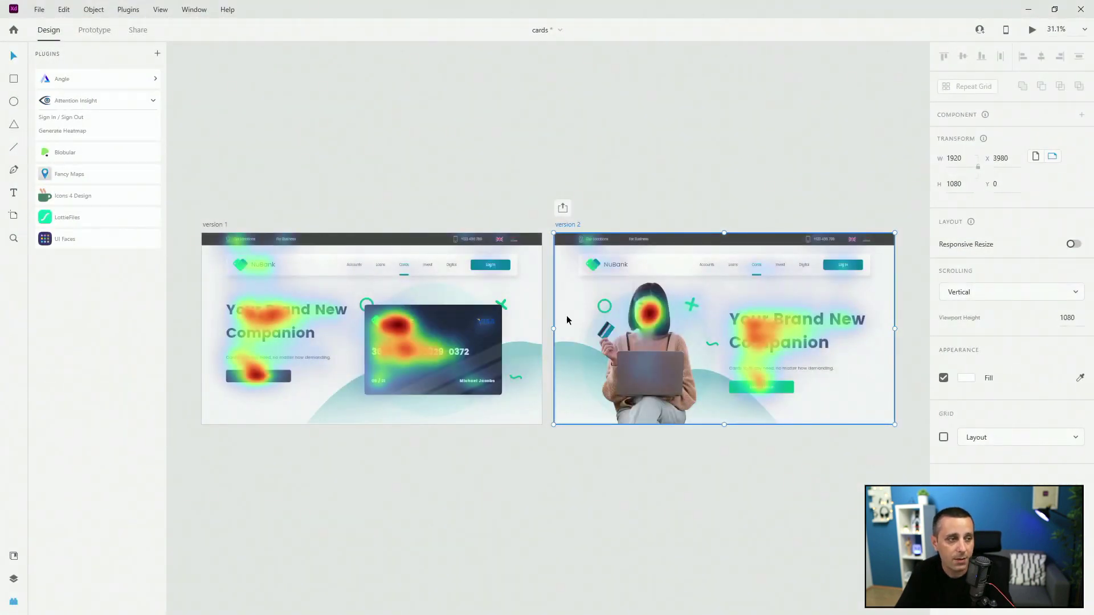
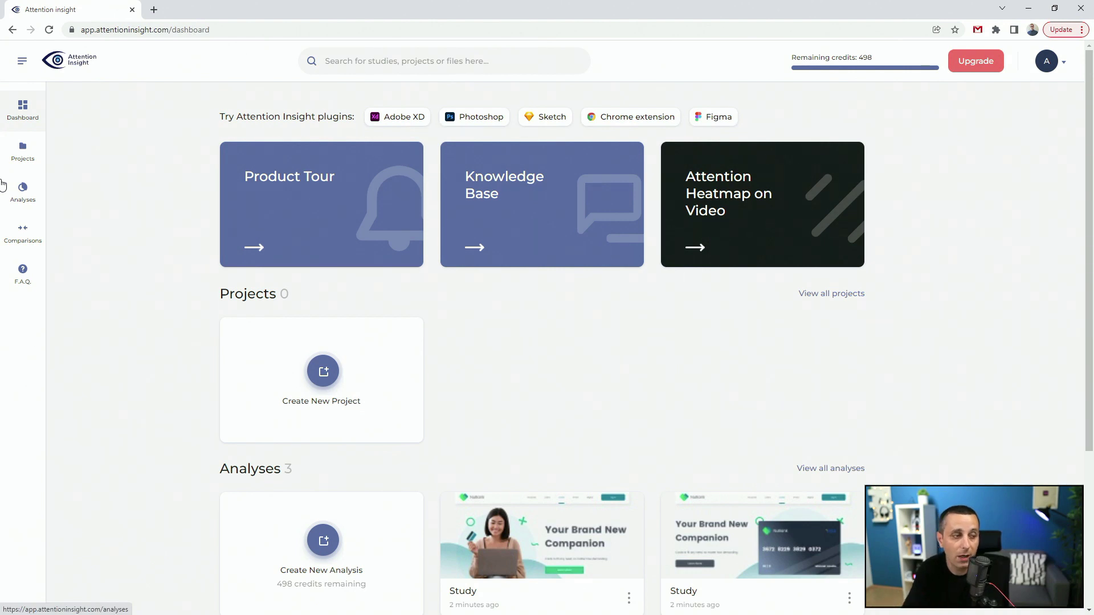
In the Attention Insight web dashboard, open the study of the woman-with-laptop design and compare it with the heatmaps in Adobe XD.
scroll(200, 343, down, 1)
scroll(197, 341, down, 3)
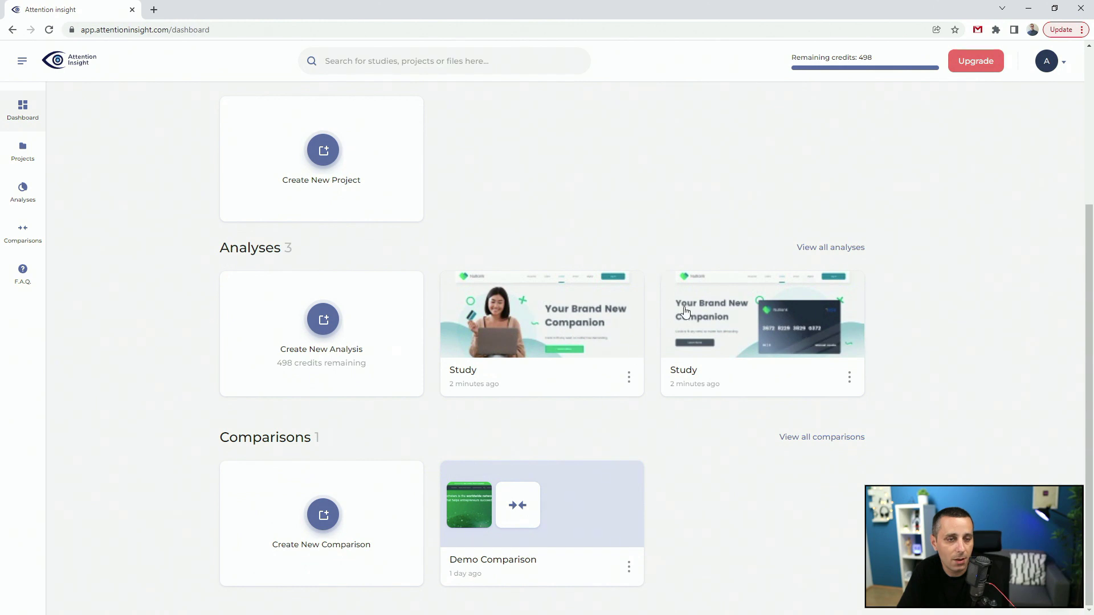
click(560, 317)
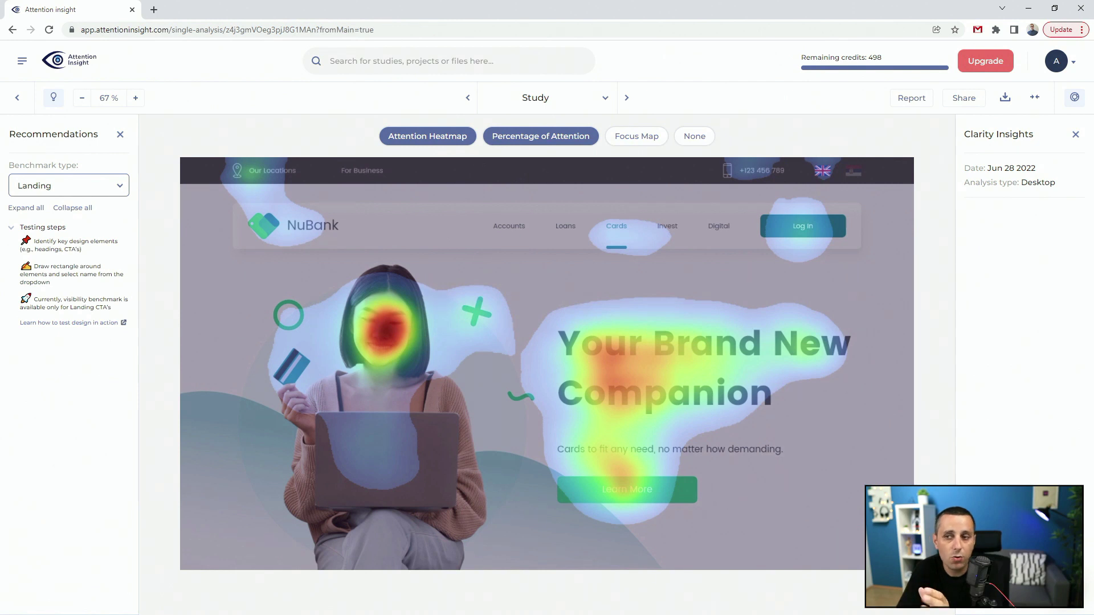
key(alt+Tab)
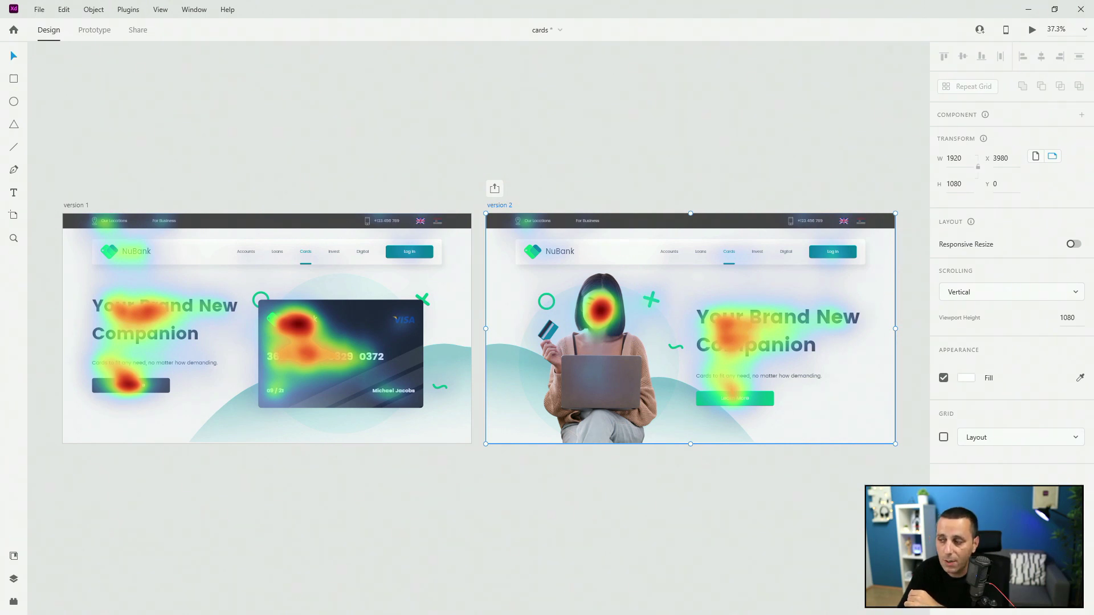
key(alt+Tab)
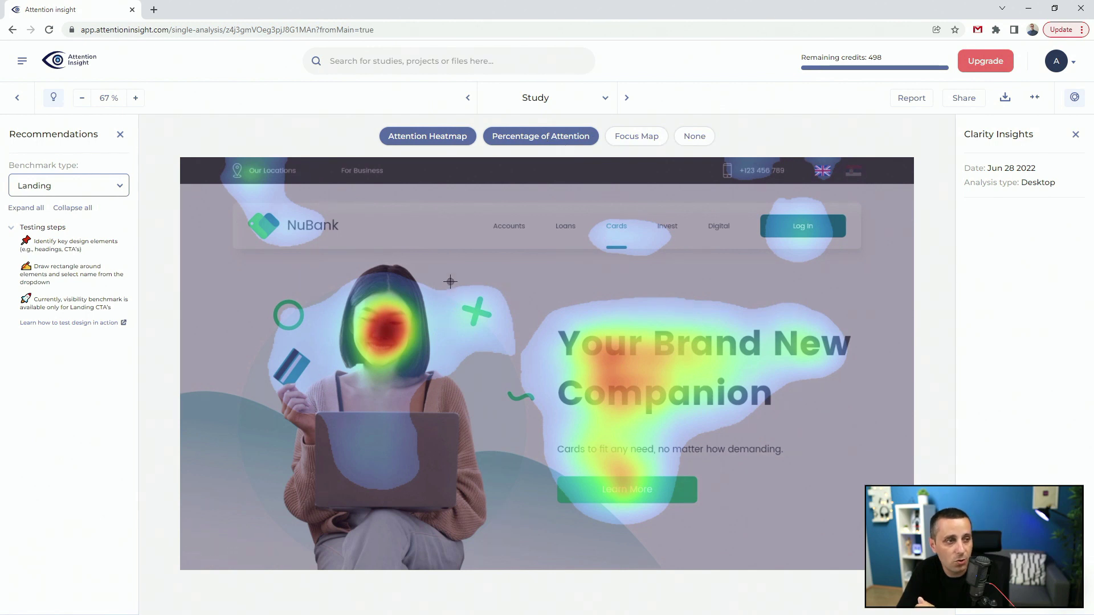
Mark the woman's head as an area of interest named "face" and calculate its attention.
drag(295, 259, 476, 389)
click(402, 420)
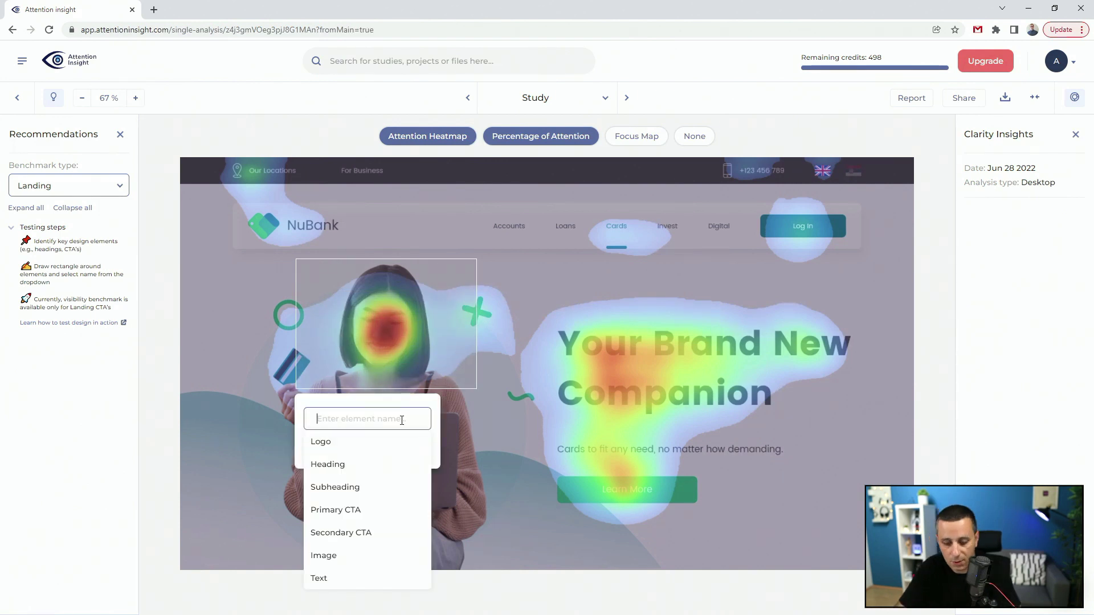
text(face)
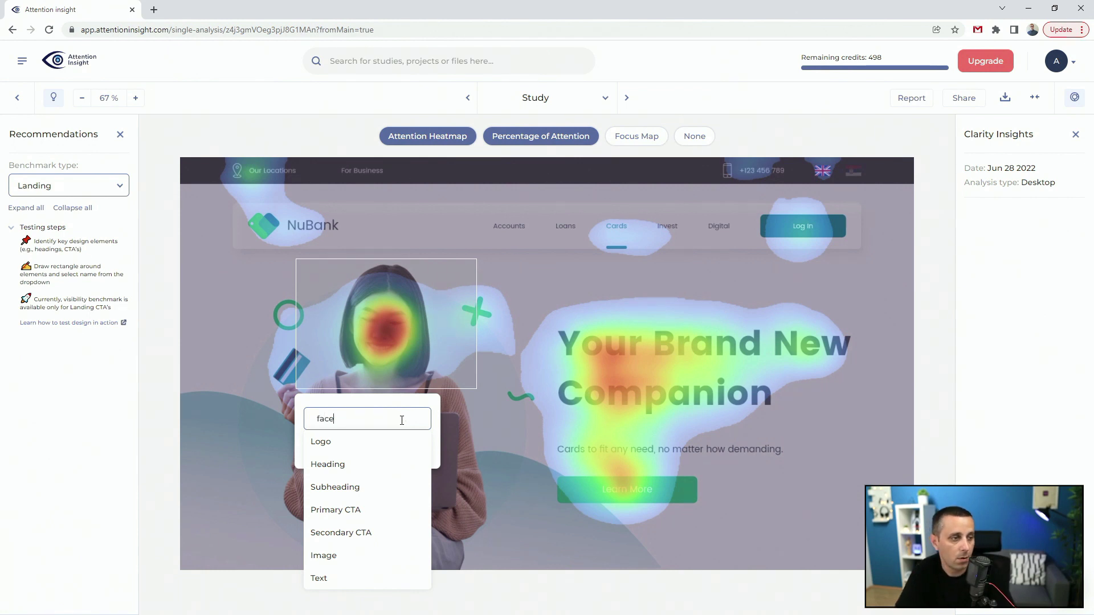
key(Return)
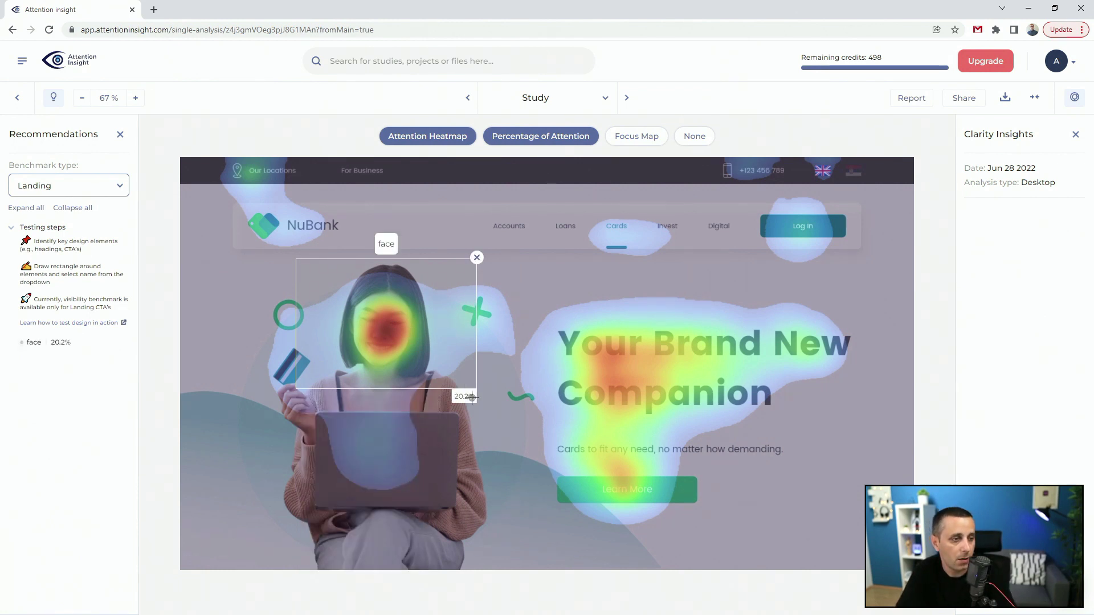
Mark the "Your Brand New Companion" heading as an area named "H1" and calculate its attention.
drag(529, 280, 868, 426)
click(627, 453)
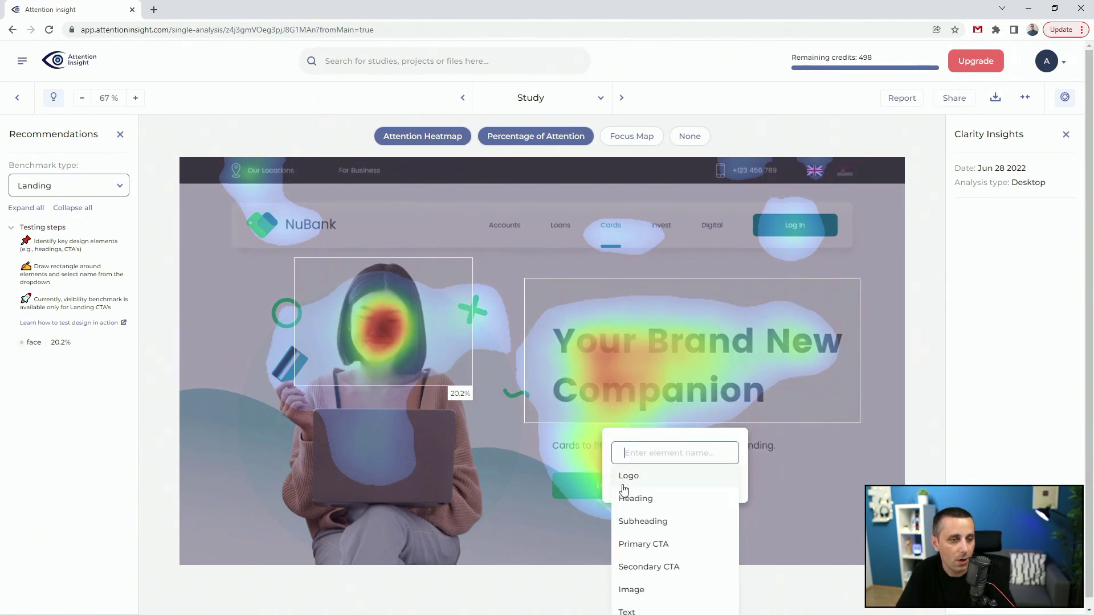
text(H1)
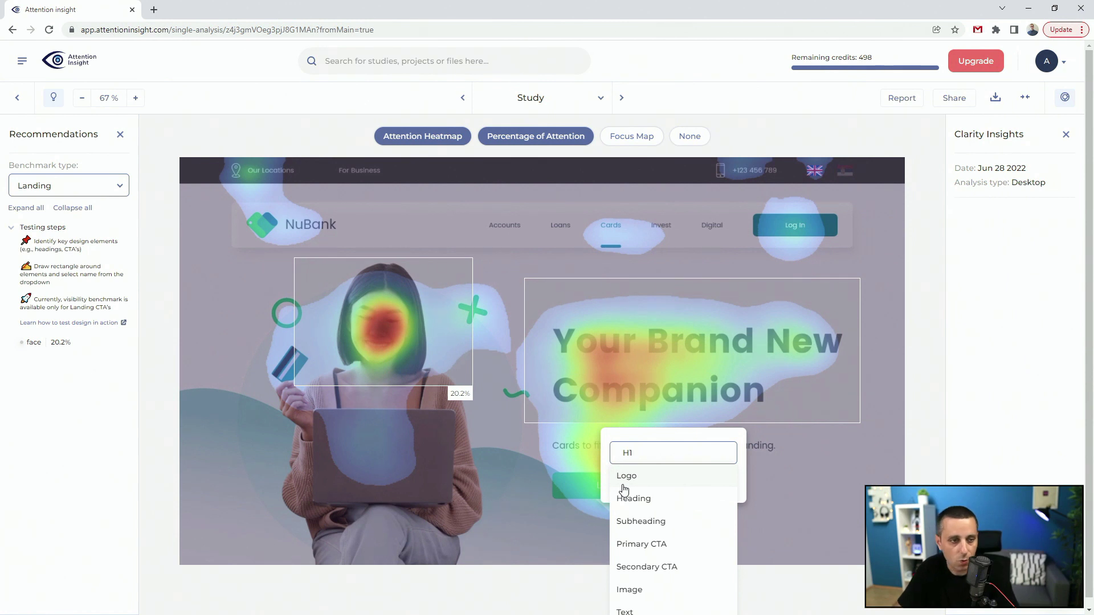
key(Return)
click(725, 482)
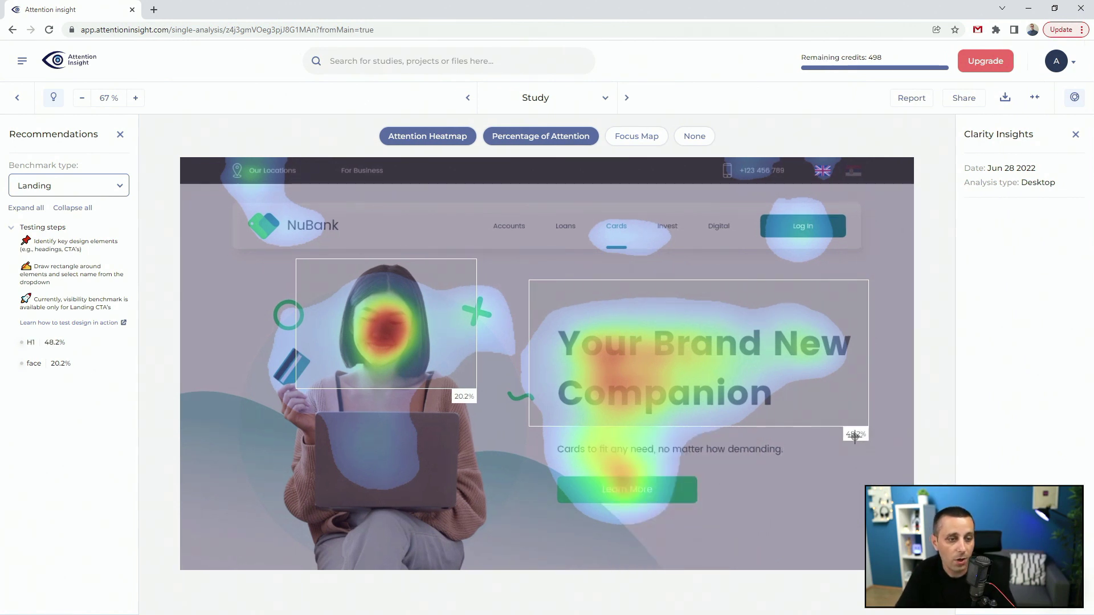
Mark the subheading line as "H2" and the Learn More button as "CTA", calculating the attention for each.
drag(541, 439, 796, 461)
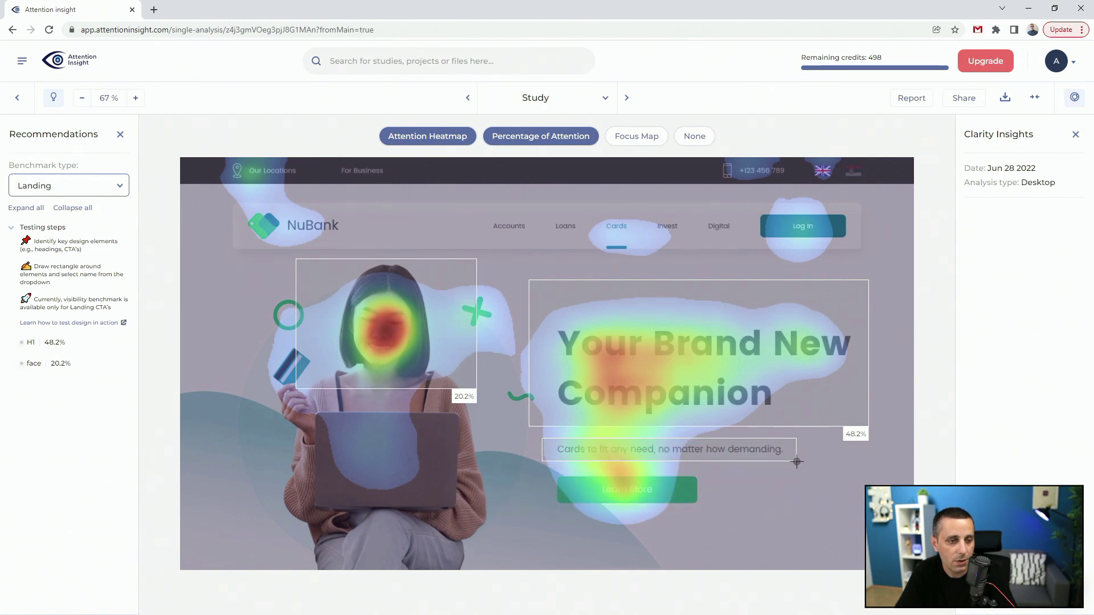
text(H2)
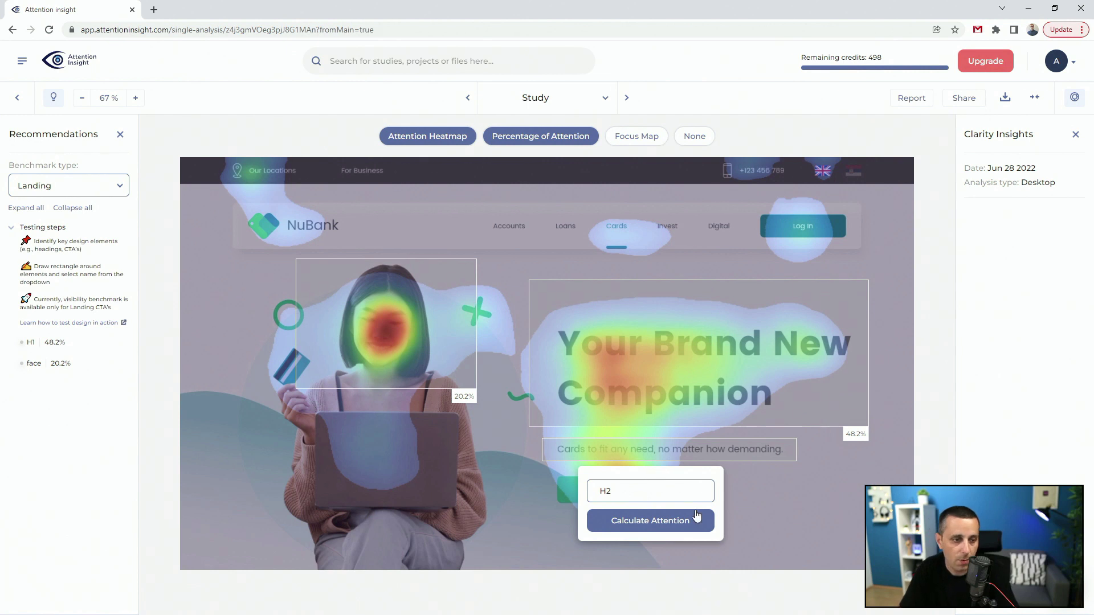
click(694, 522)
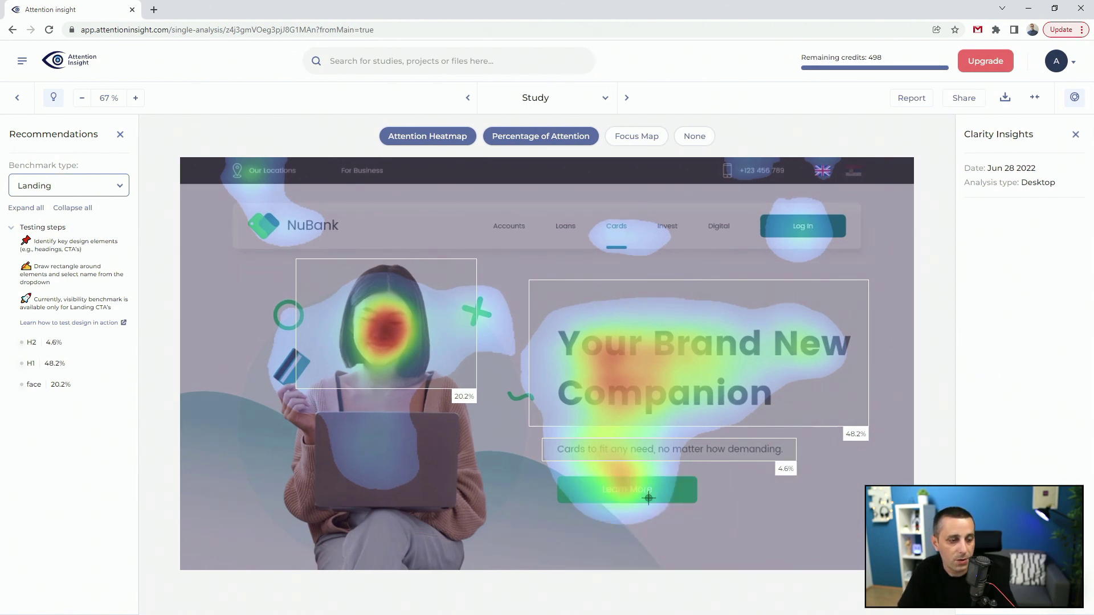
mouse_move(545, 472)
mouse_down()
mouse_move(702, 499)
mouse_move(710, 512)
mouse_up()
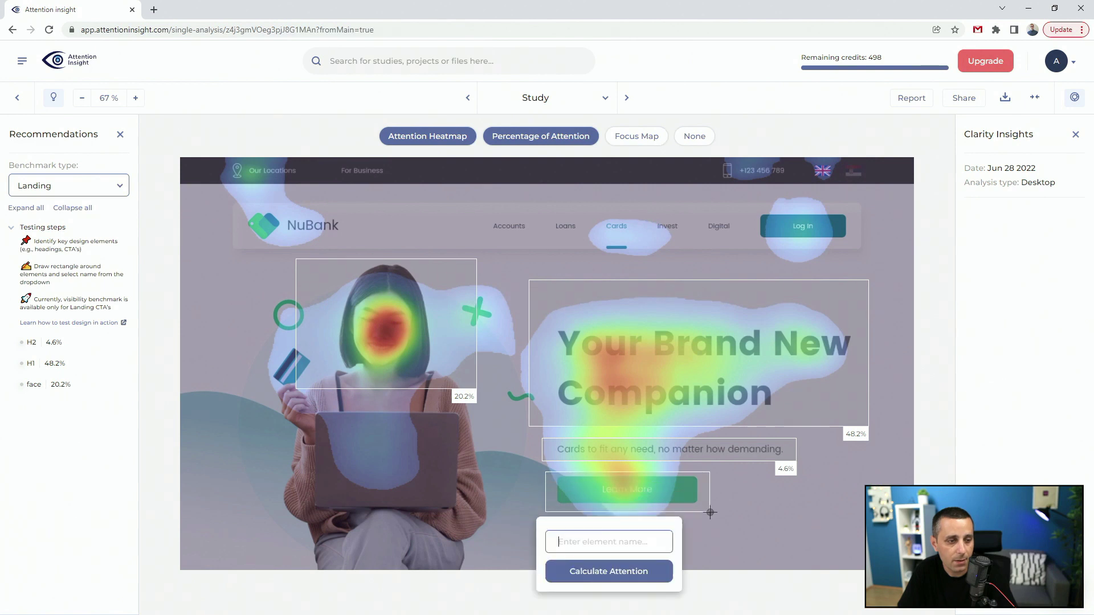
click(620, 541)
text(CTA)
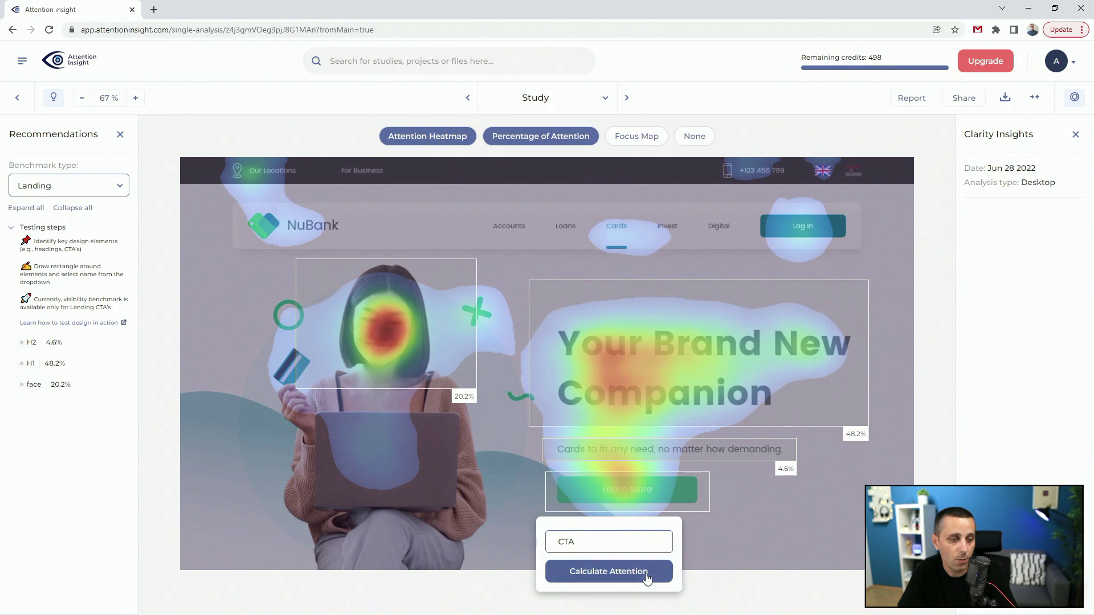
click(647, 578)
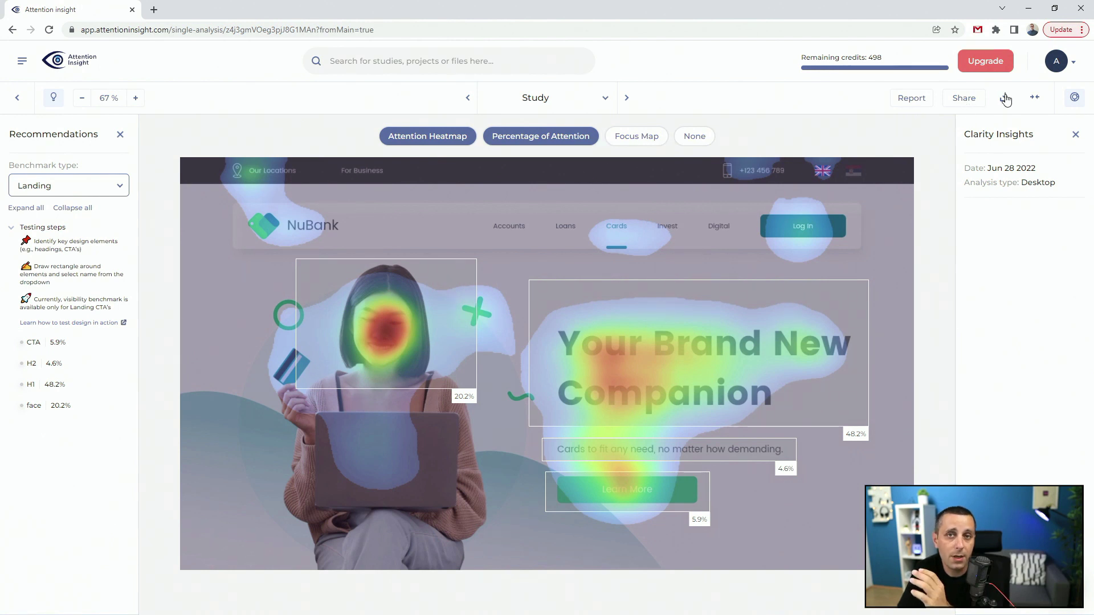
Open the study of the bank card design and calculate the attention for the NuBank logo area, named "logo".
click(17, 100)
scroll(829, 339, down, 2)
click(837, 371)
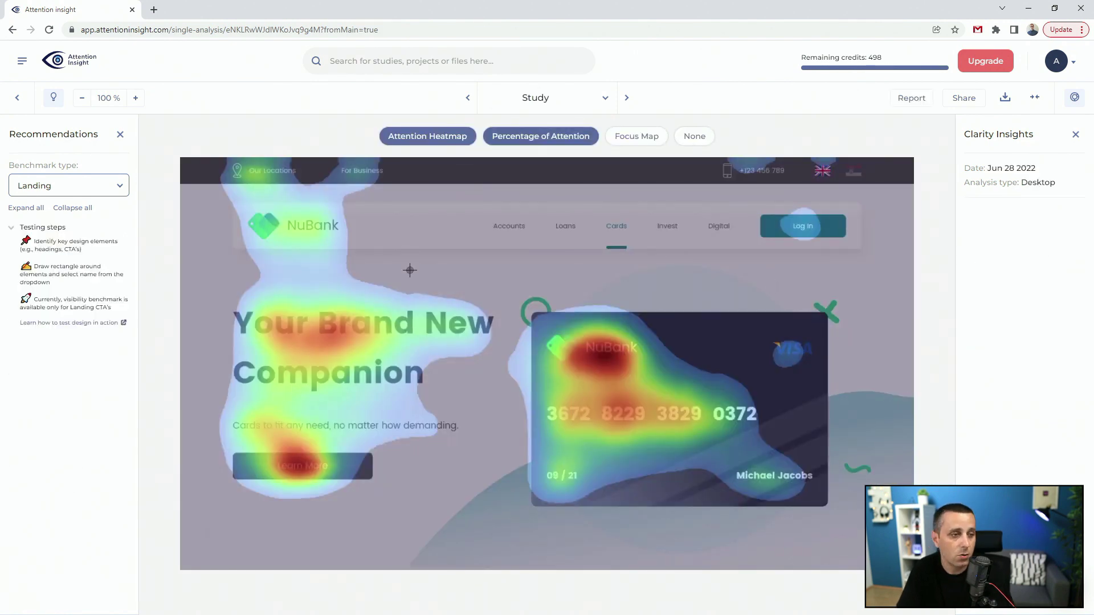
drag(227, 200, 359, 251)
text(logo)
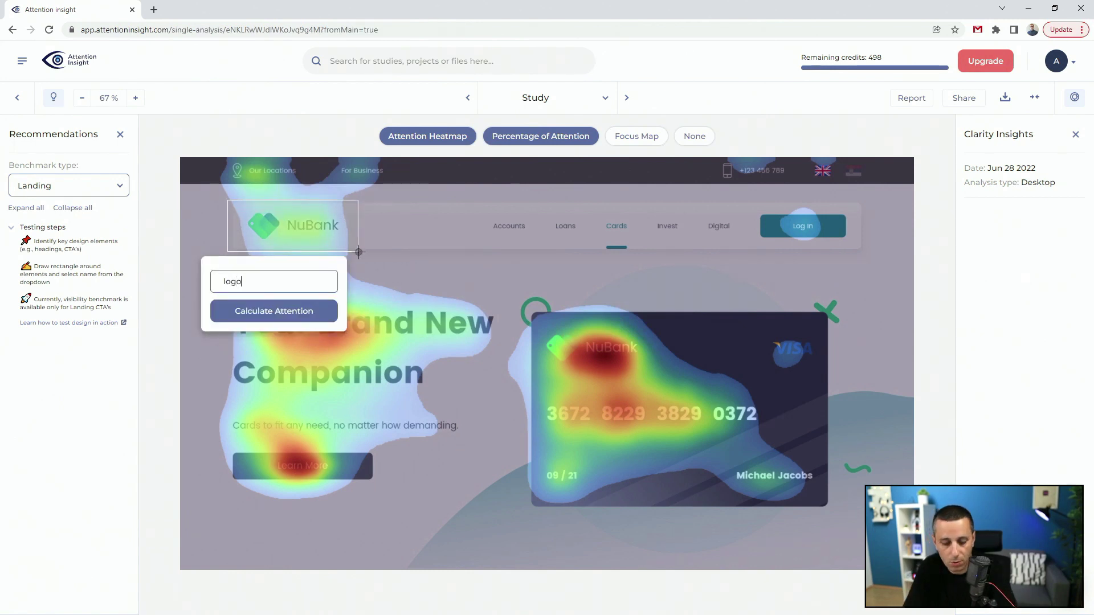
click(296, 319)
Mark the card design's main heading as "H1" and the line beneath it as "H2", calculating the attention for each.
drag(217, 297, 496, 401)
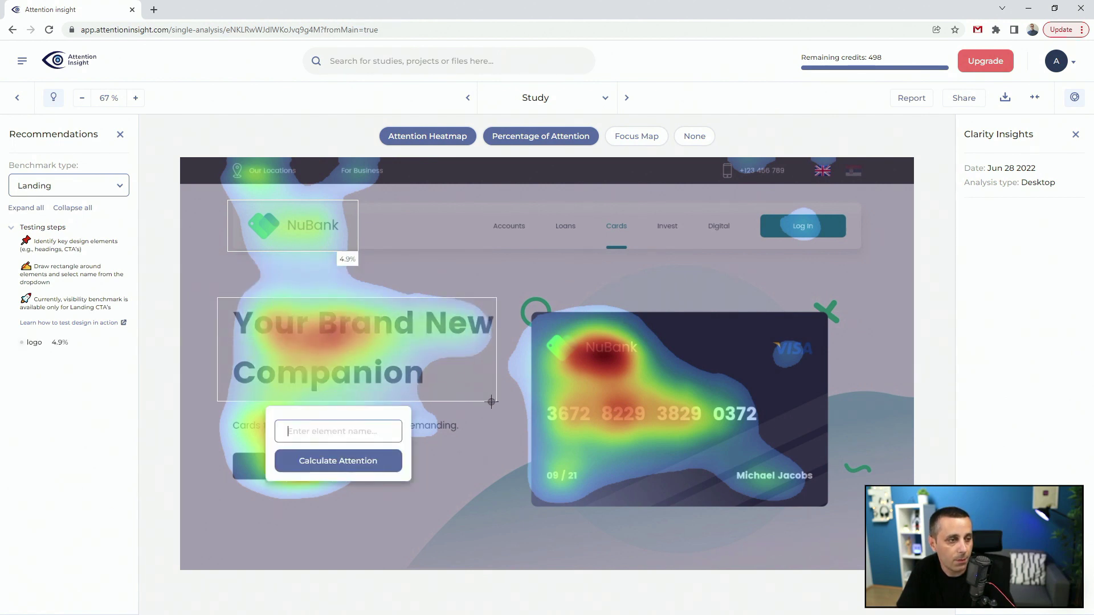
text(H1)
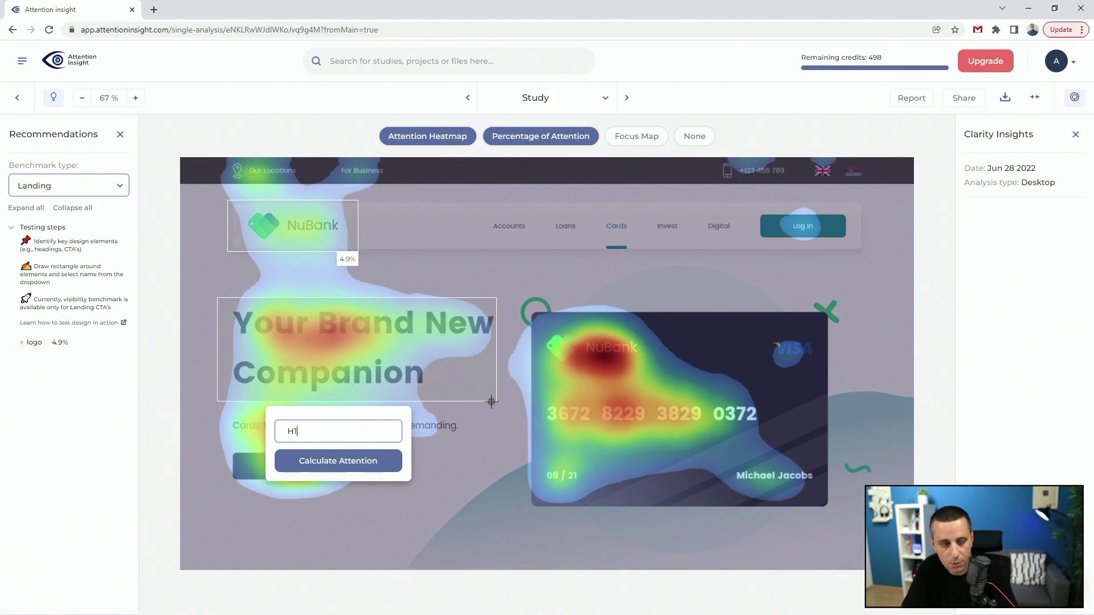
click(361, 465)
drag(213, 416, 466, 438)
click(351, 463)
text(H2)
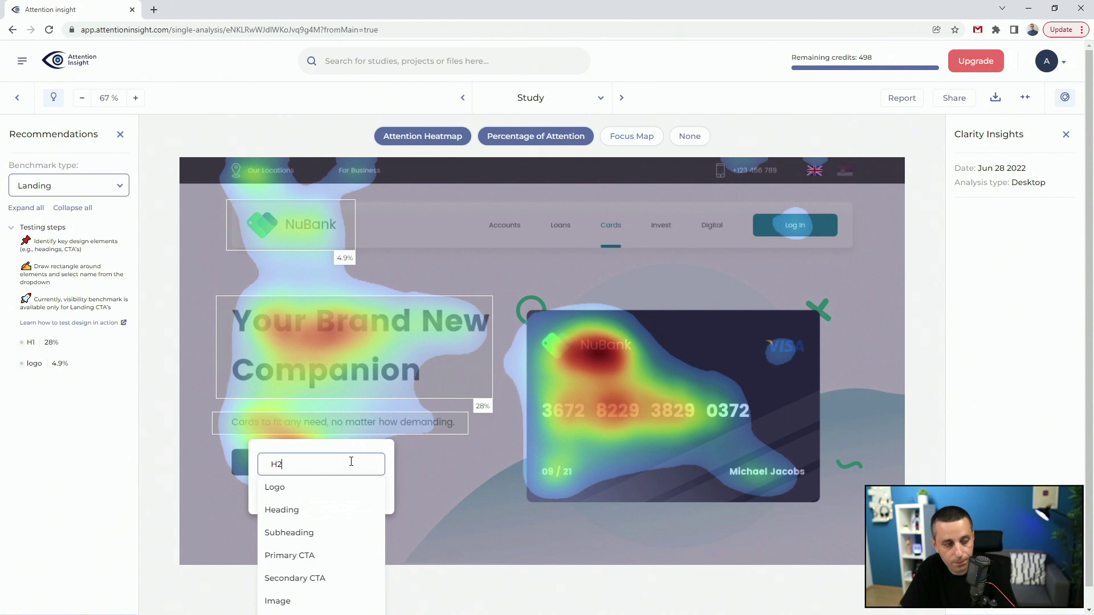
click(351, 496)
Mark the card design's Learn More button as an area named "CTA" and calculate its attention.
drag(221, 445, 383, 490)
text(CTA)
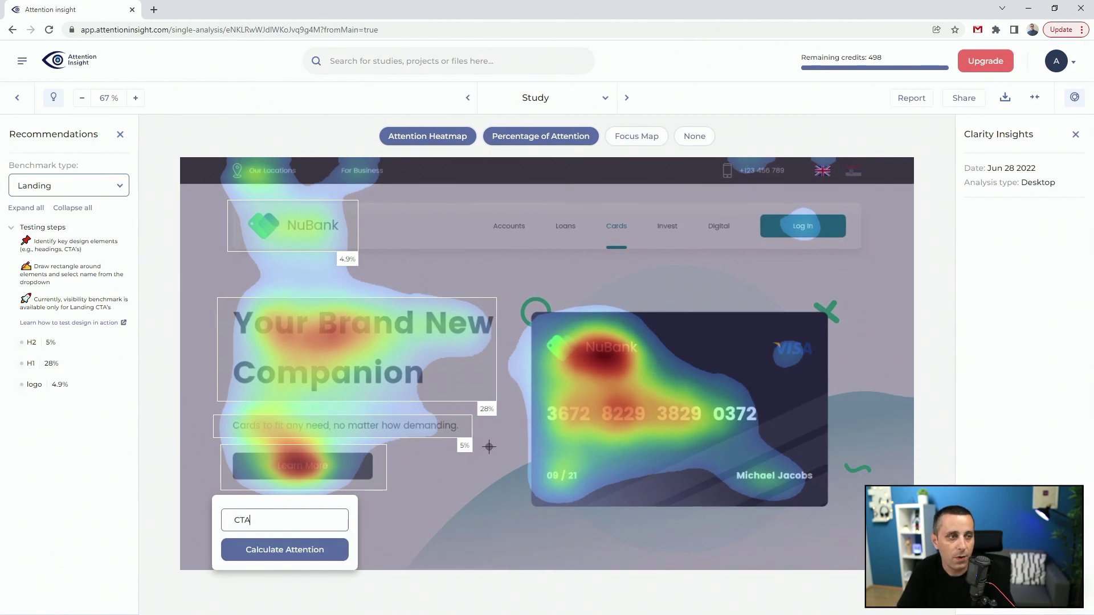
click(322, 557)
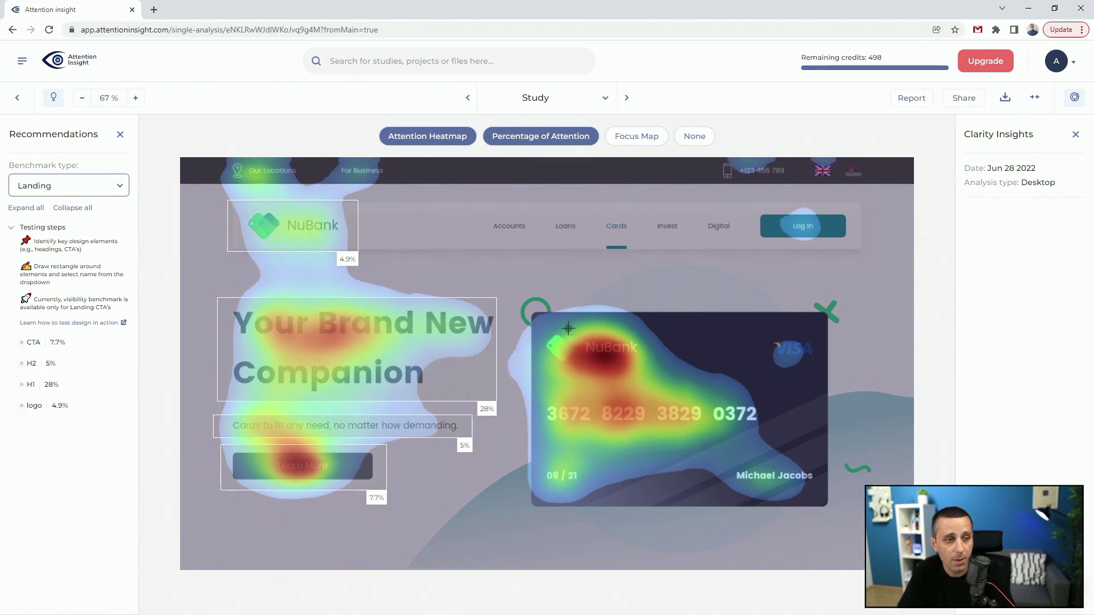
Mark the whole bank card image as an area named "card" and calculate its attention.
drag(527, 304, 780, 432)
drag(843, 509, 832, 512)
click(718, 533)
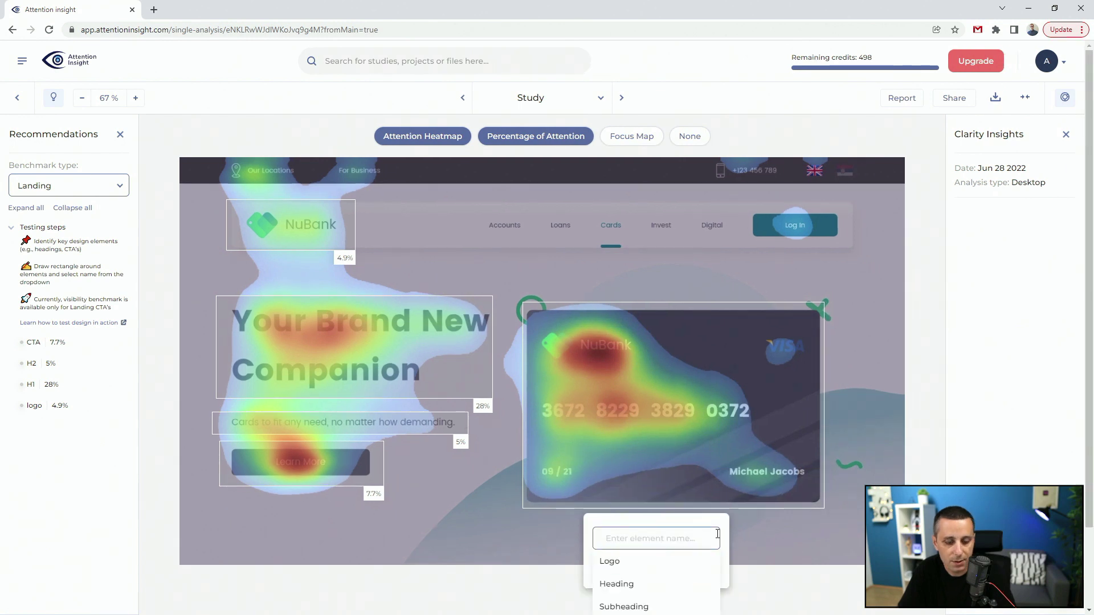
text(card)
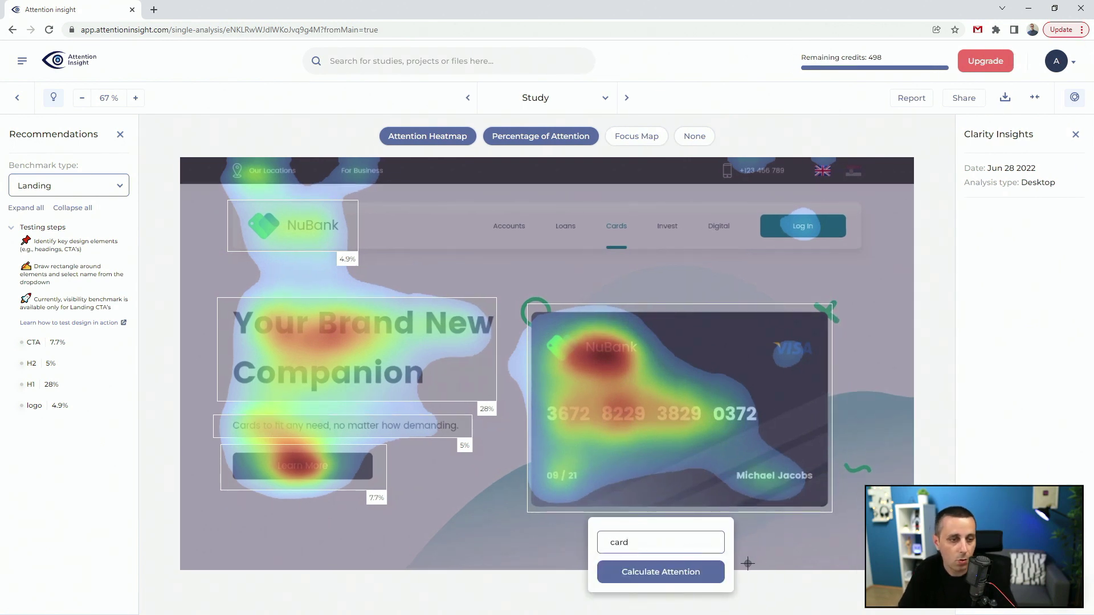
click(712, 575)
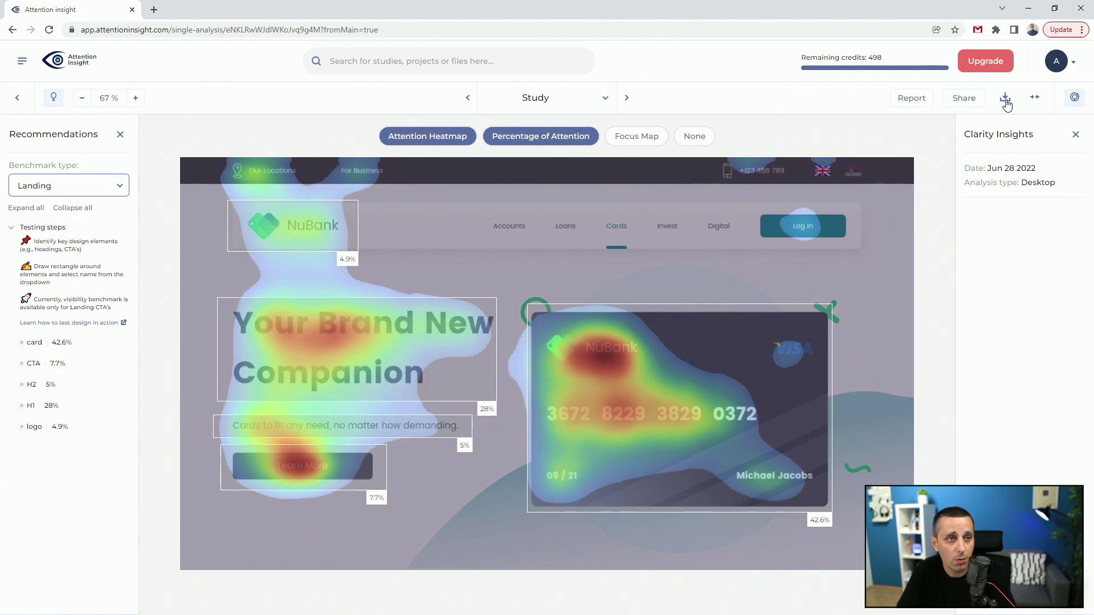
View the card design as a Focus Map and without overlays, then restore the Attention Heatmap and Percentage of Attention.
click(628, 139)
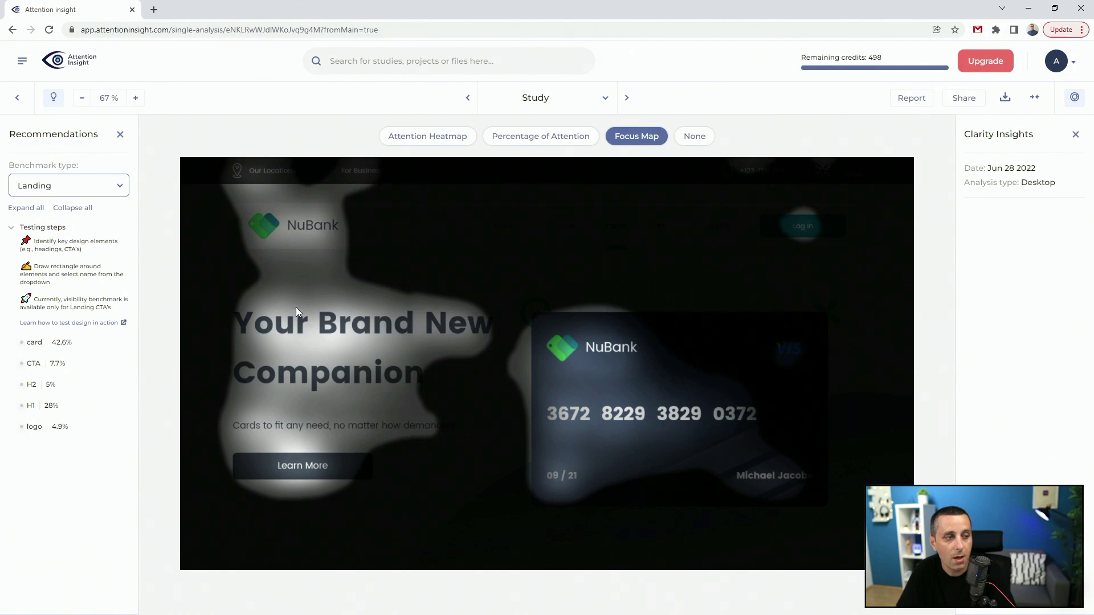
click(704, 138)
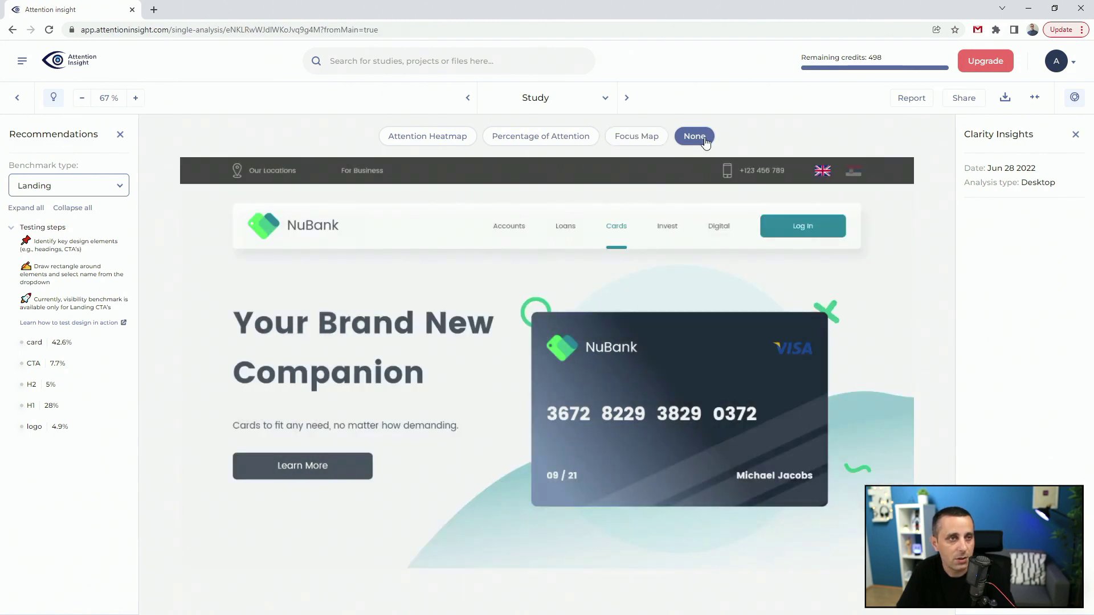
click(523, 146)
click(431, 141)
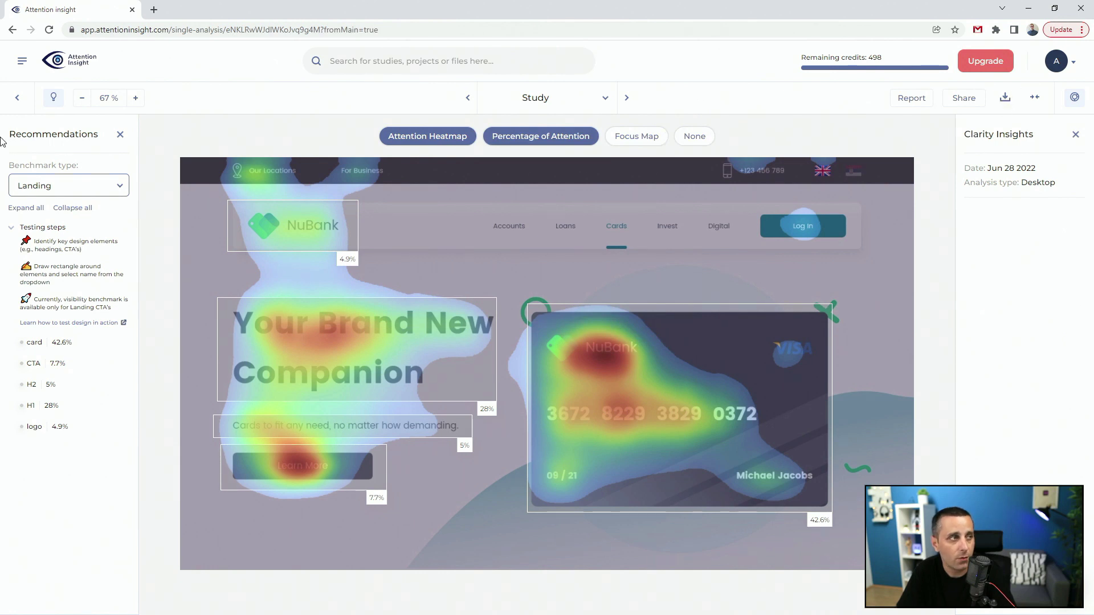
Return to the dashboard and create a new comparison named "Cards", proceeding to the choice of analyses.
click(17, 98)
scroll(303, 365, down, 4)
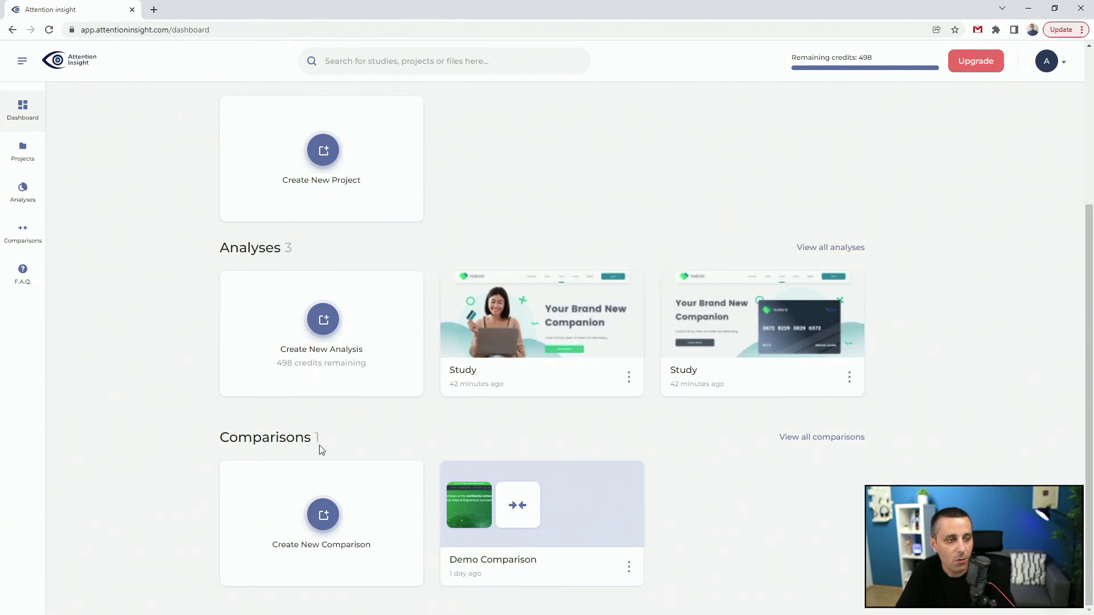
click(323, 515)
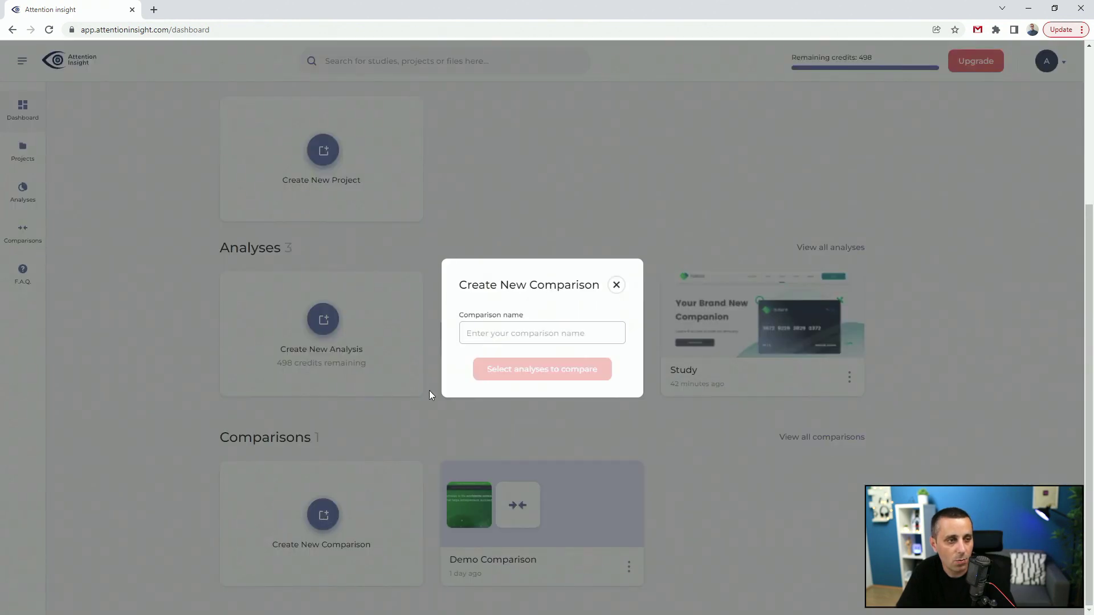
text(Cards)
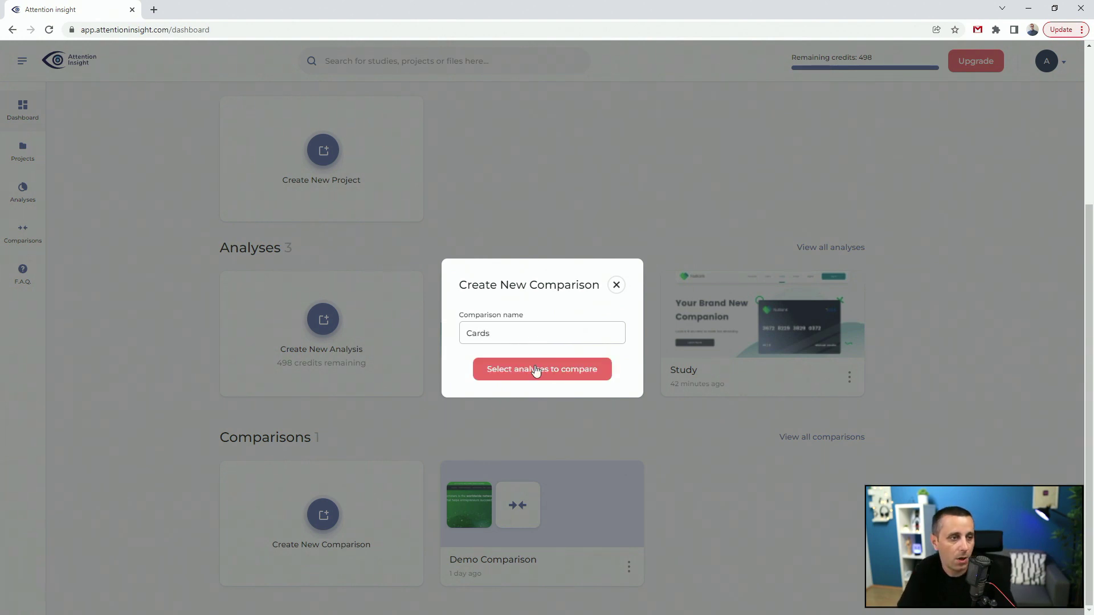
click(536, 370)
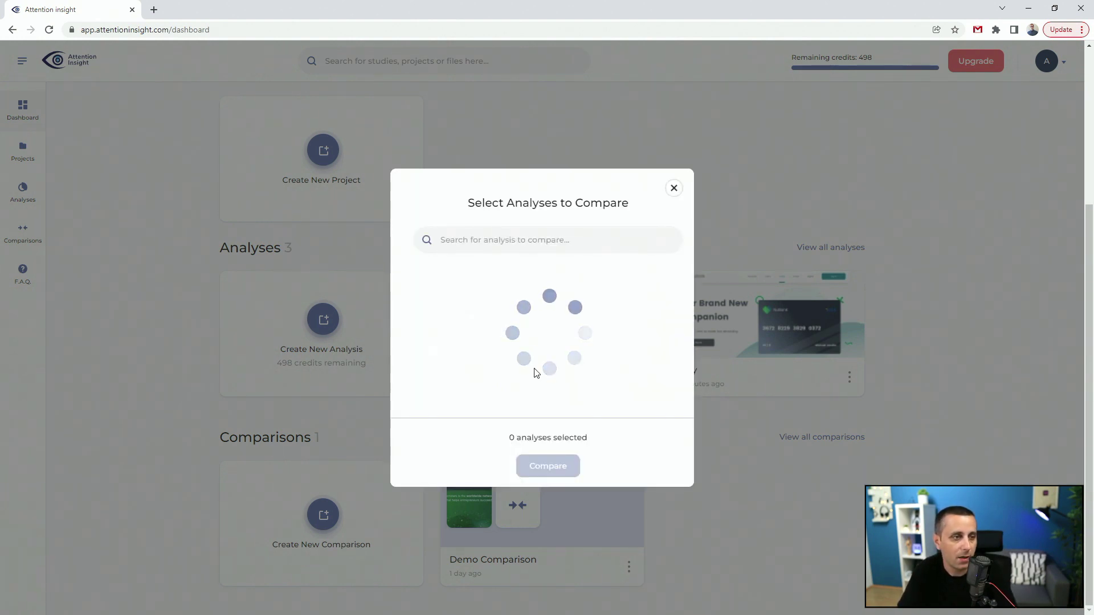
Select the first two Study entries under Unassigned analyses and compare them.
click(407, 283)
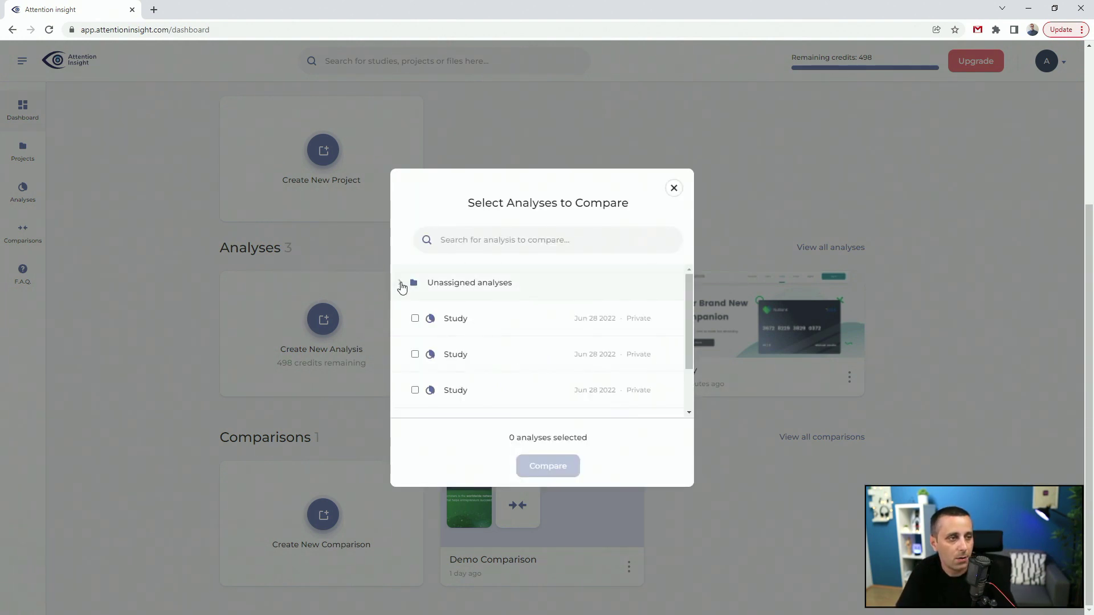
click(415, 318)
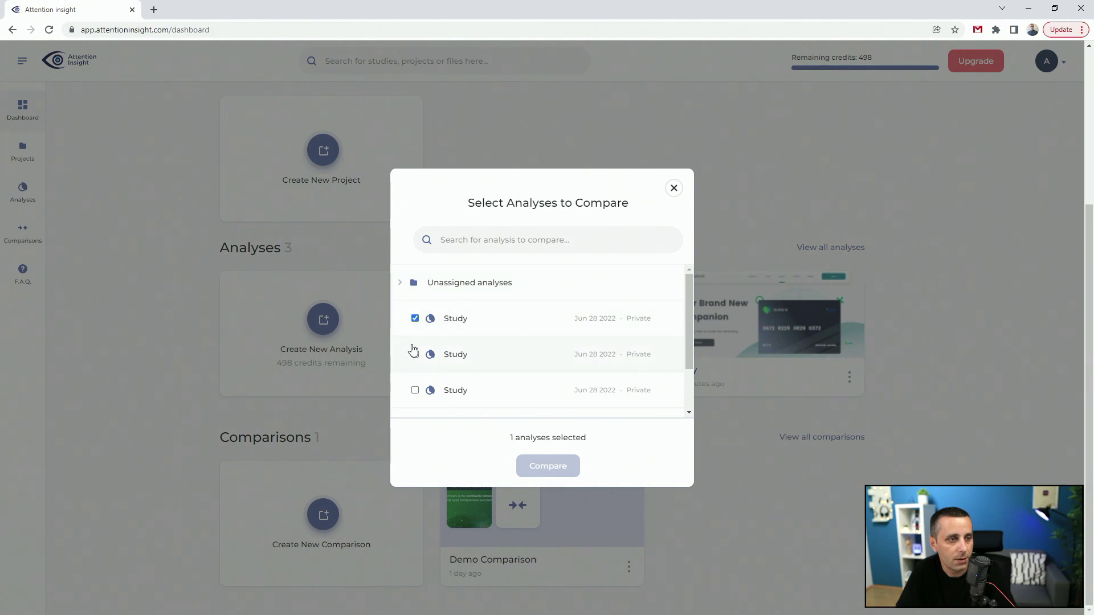
click(415, 354)
click(546, 466)
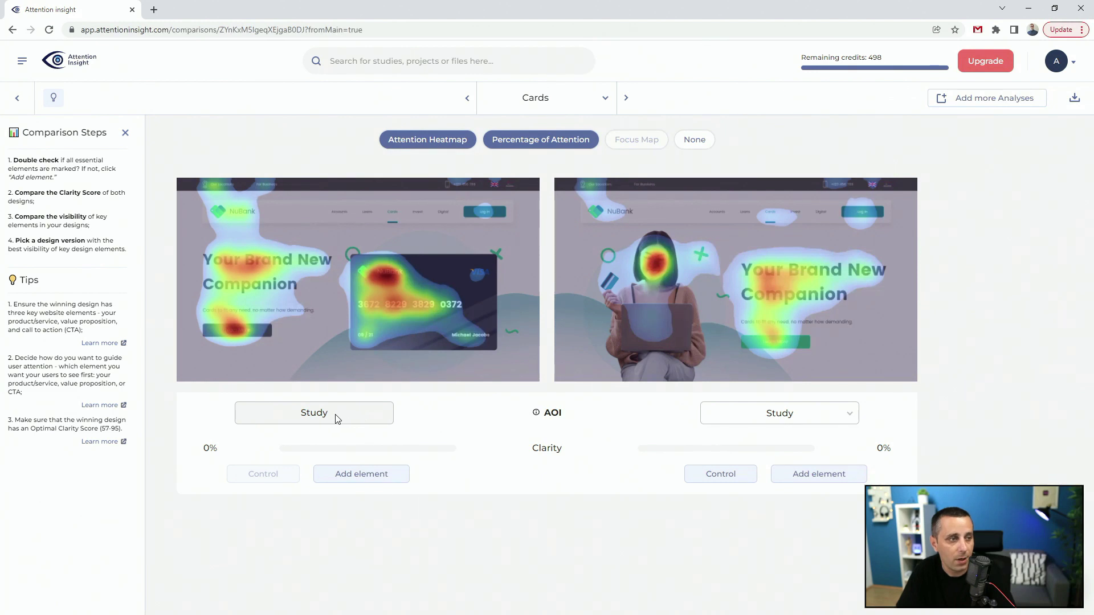
Add an element to the comparison's card design study, marking the main heading as "H1" and calculating its attention.
click(373, 478)
mouse_move(224, 297)
mouse_down()
mouse_move(541, 342)
mouse_move(473, 387)
mouse_move(500, 394)
mouse_up()
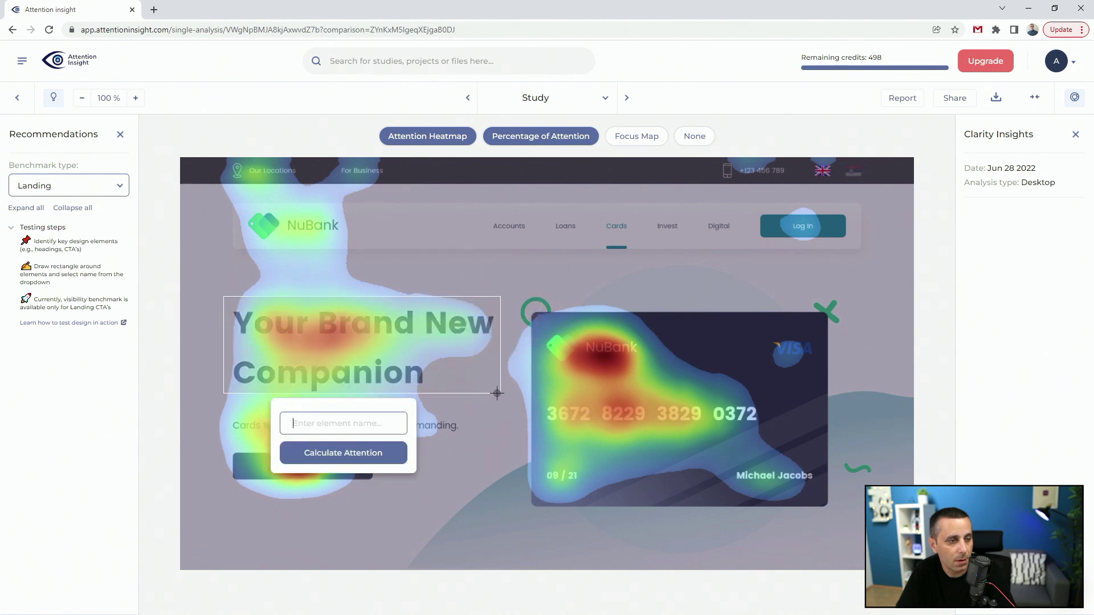
click(360, 423)
text(H1)
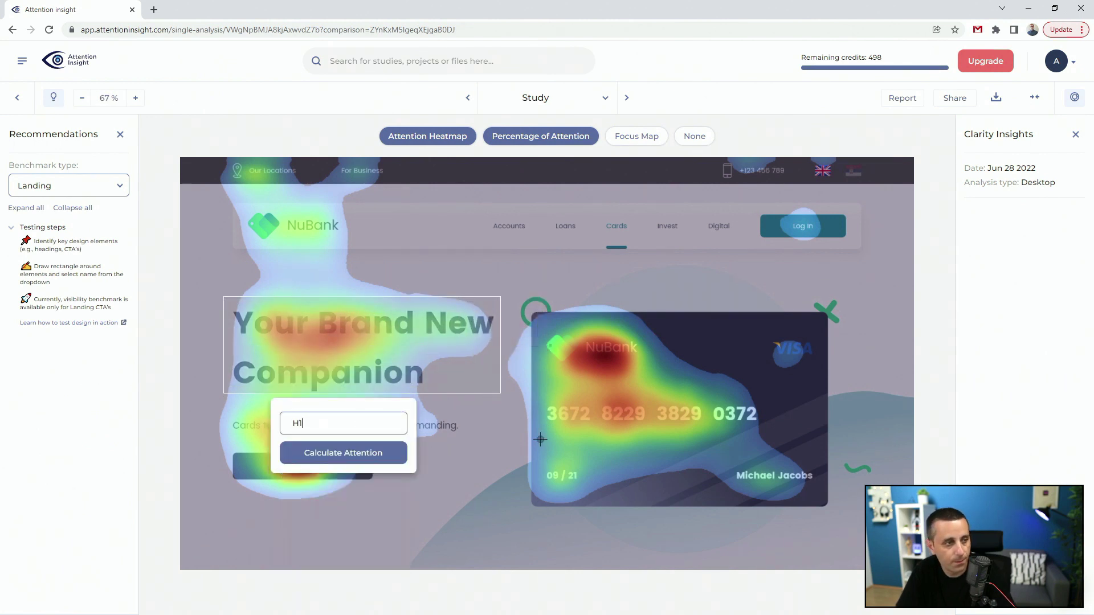
click(352, 456)
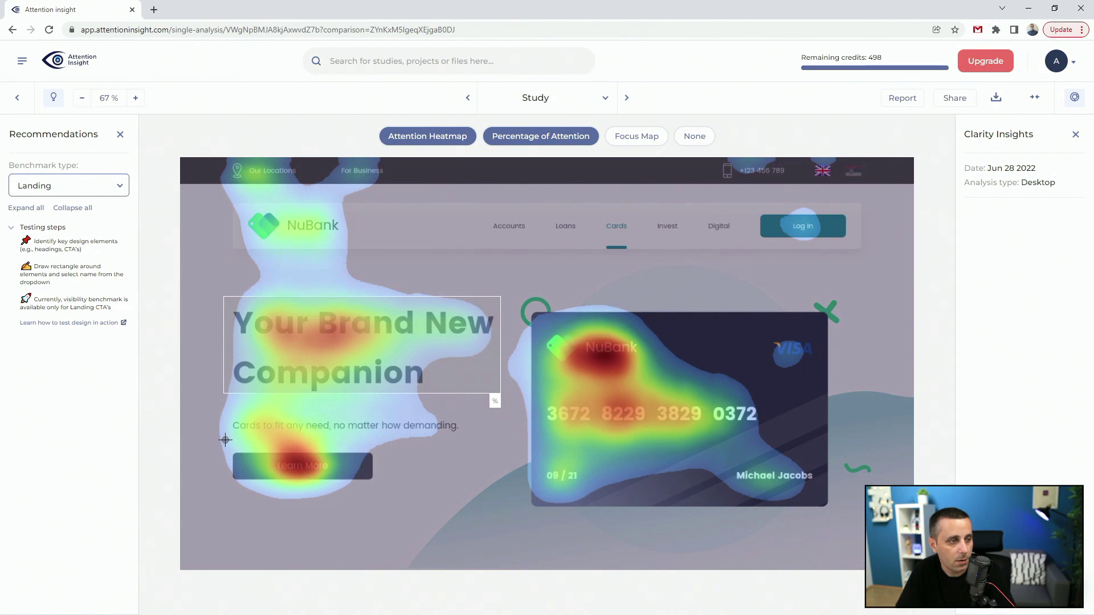
Mark the card design's Learn More button as "CTA" and the bank card as "Card", calculating the attention for each.
drag(226, 441, 387, 490)
text(CTA)
click(319, 551)
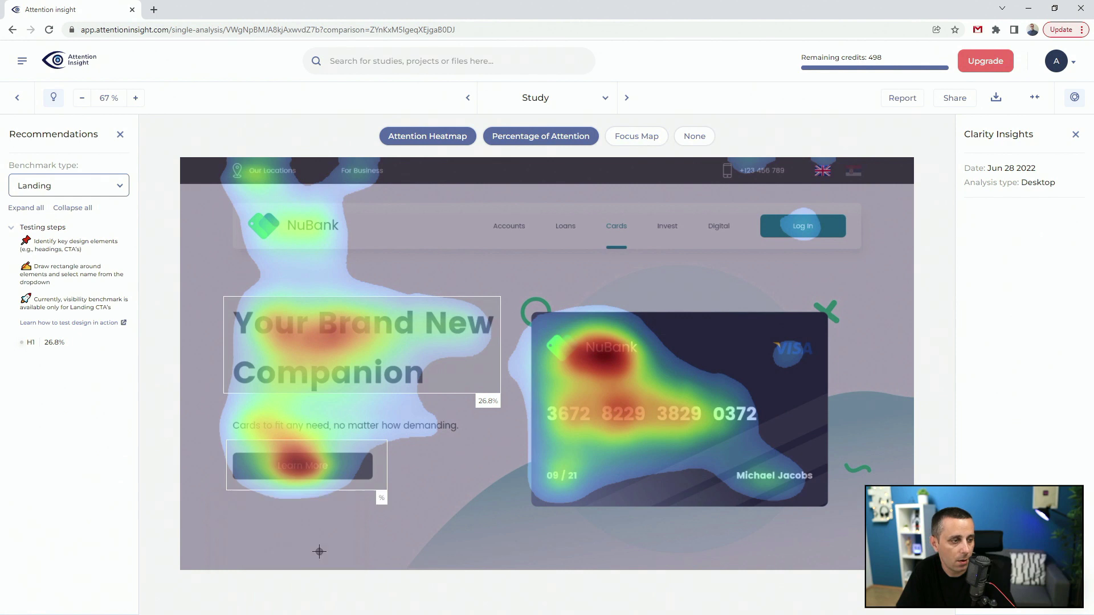
drag(527, 302, 849, 518)
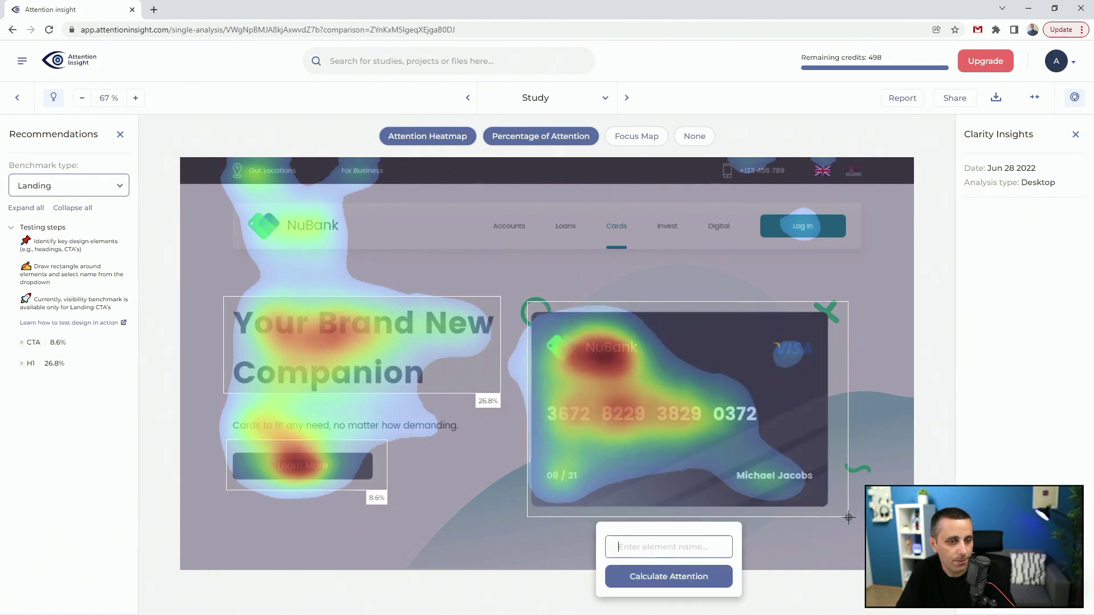
text(Card)
click(721, 577)
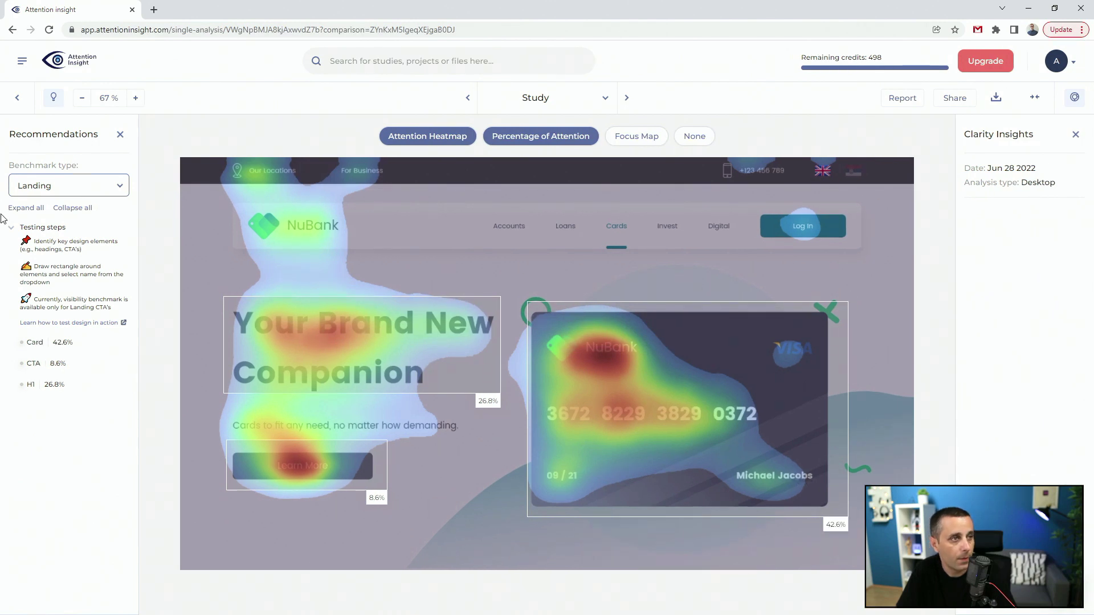
Return to the Cards comparison and add a "Face" element around the woman's head in the second study, calculating its attention.
click(17, 97)
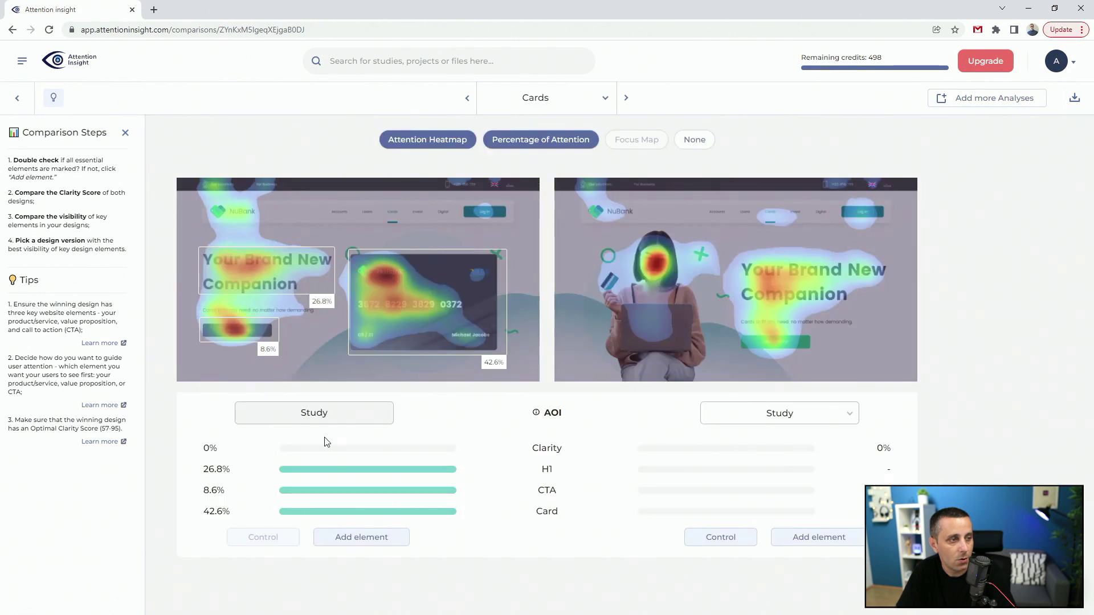
click(815, 406)
click(827, 540)
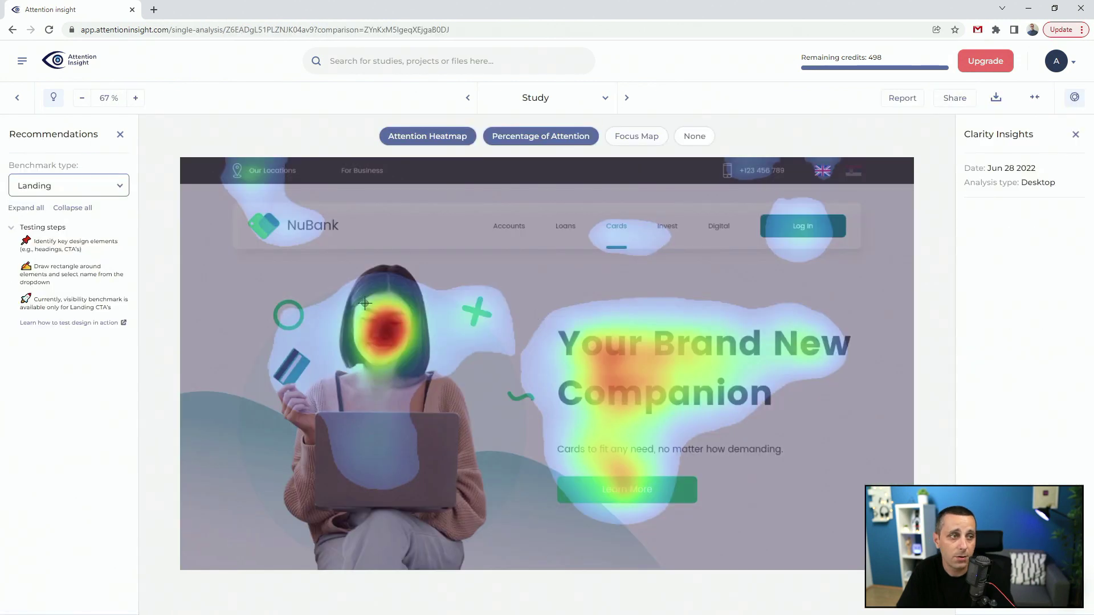
drag(335, 271, 430, 376)
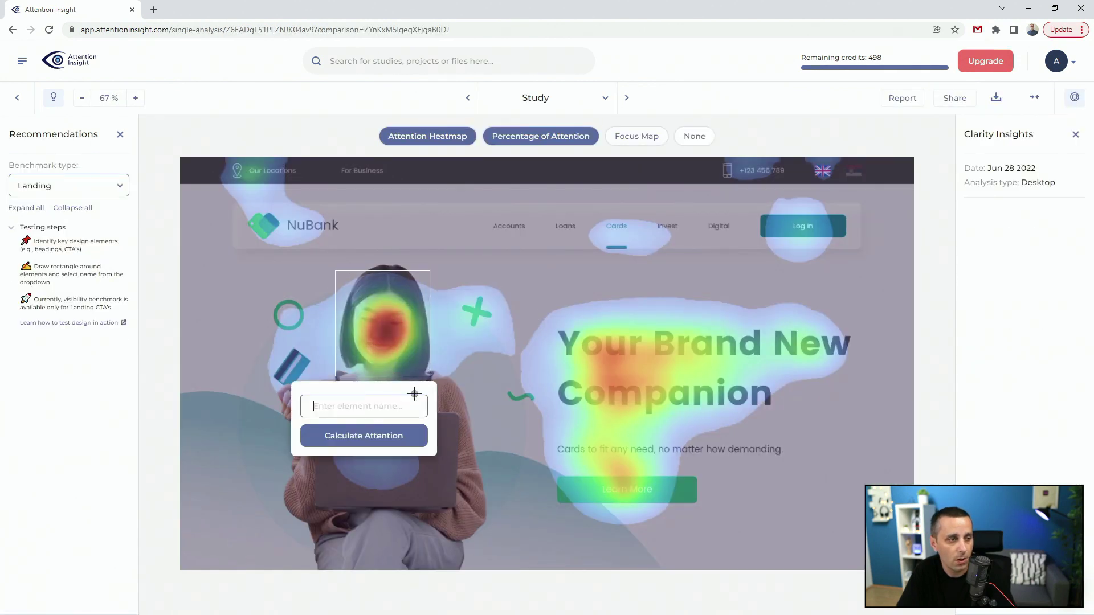
text(Face)
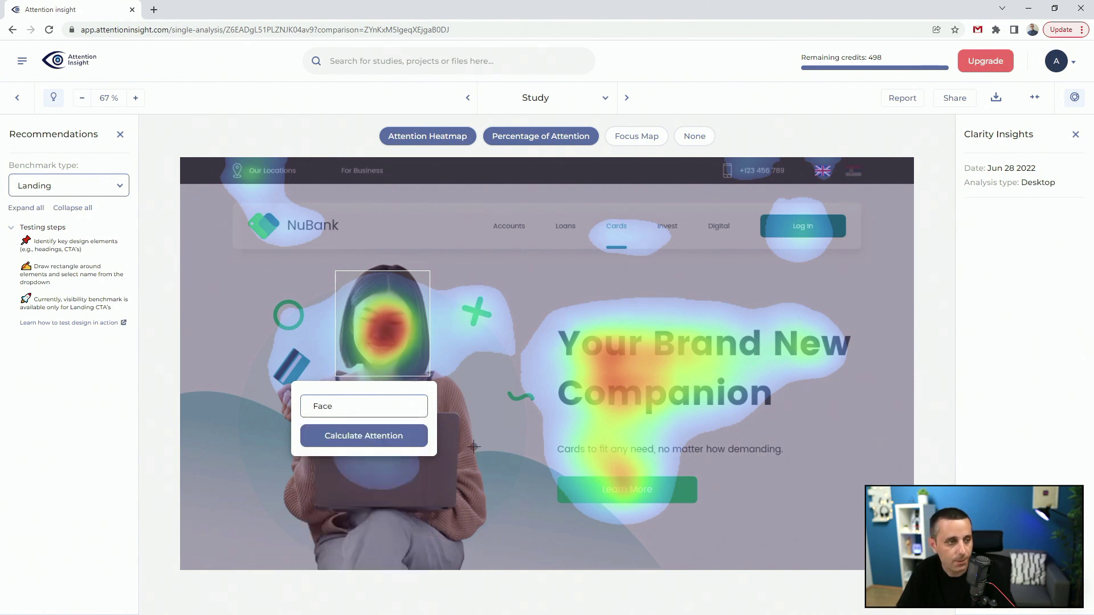
click(399, 444)
Mark the second design's main heading as "H1" and its Learn More button as "CTA", calculate their attention and return to the comparison.
mouse_move(545, 310)
mouse_down()
mouse_move(846, 405)
mouse_move(856, 421)
mouse_up()
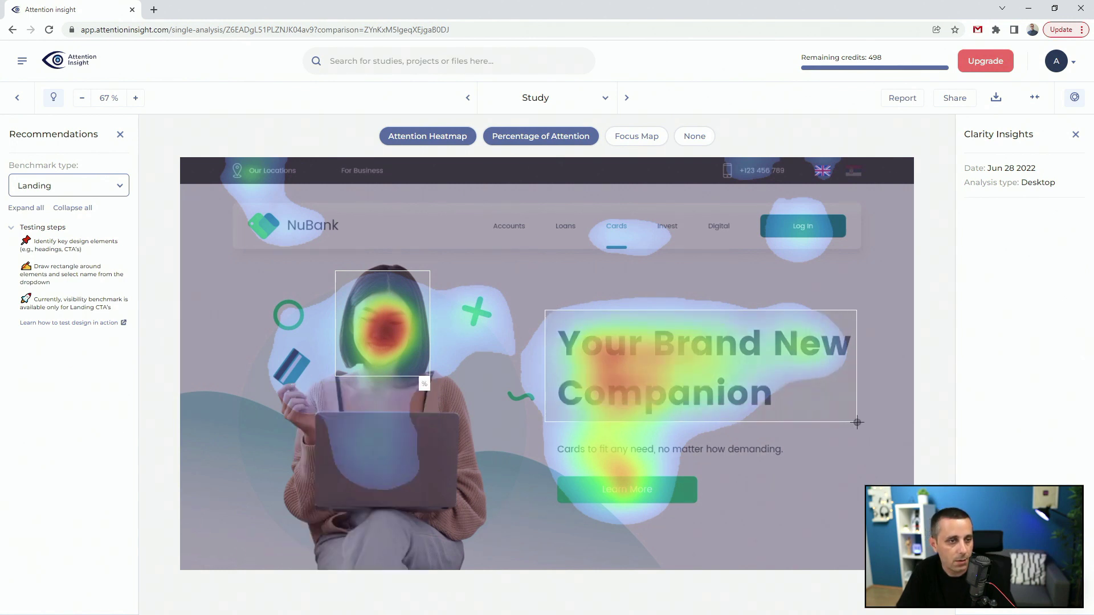
text(H1)
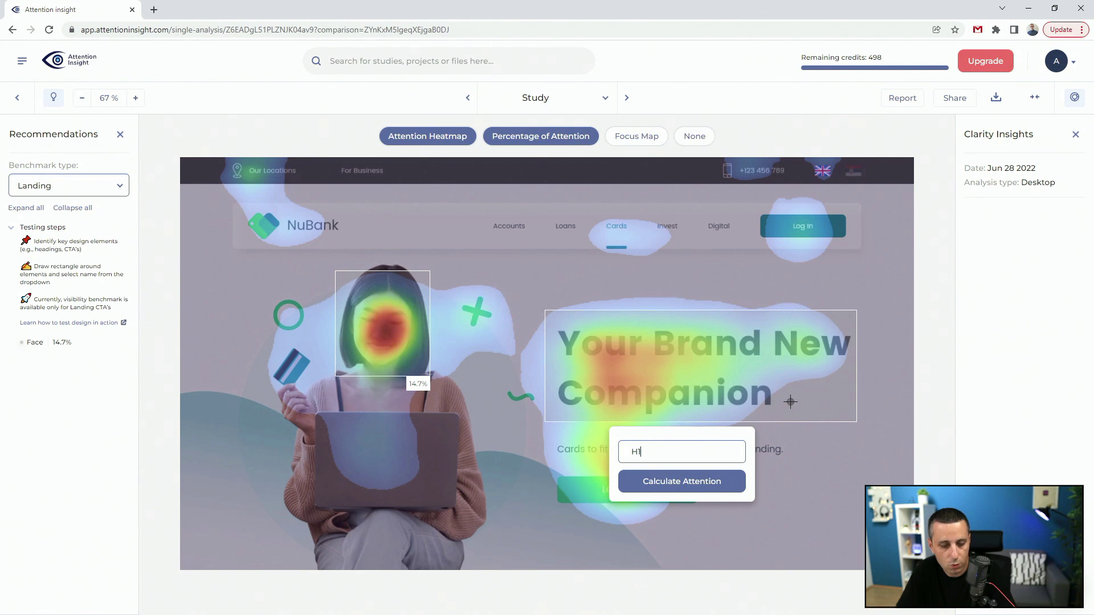
click(741, 484)
drag(534, 463, 743, 517)
text(CTA)
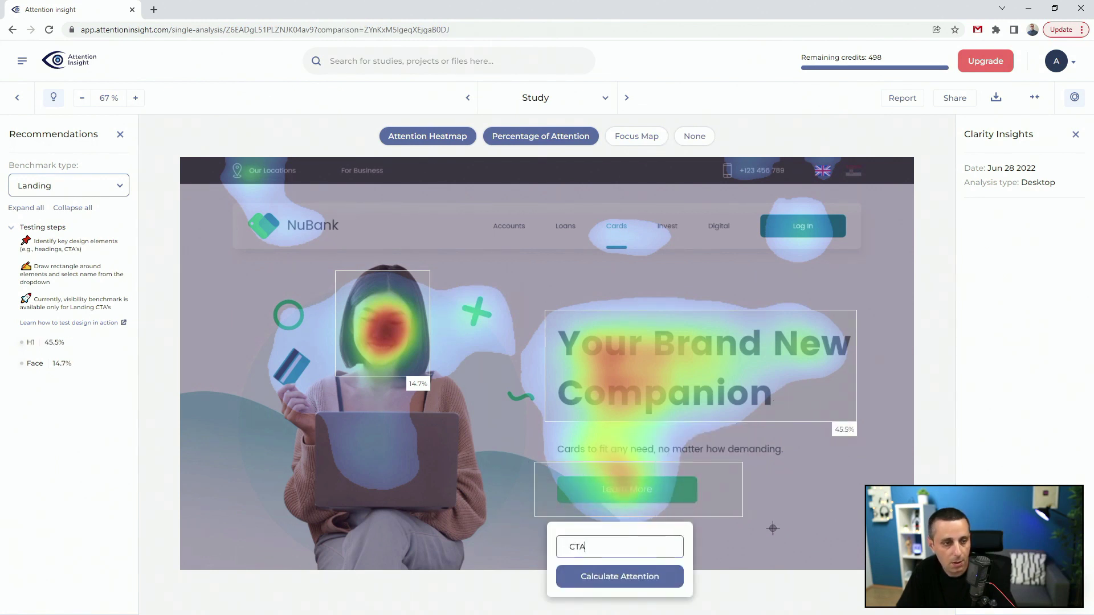
click(644, 582)
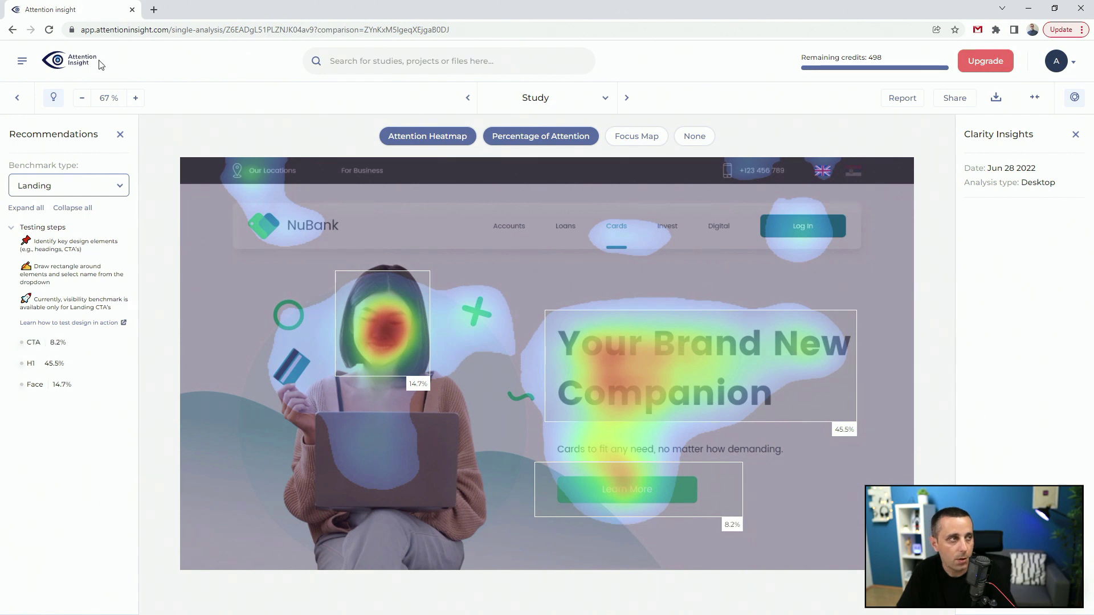
click(21, 99)
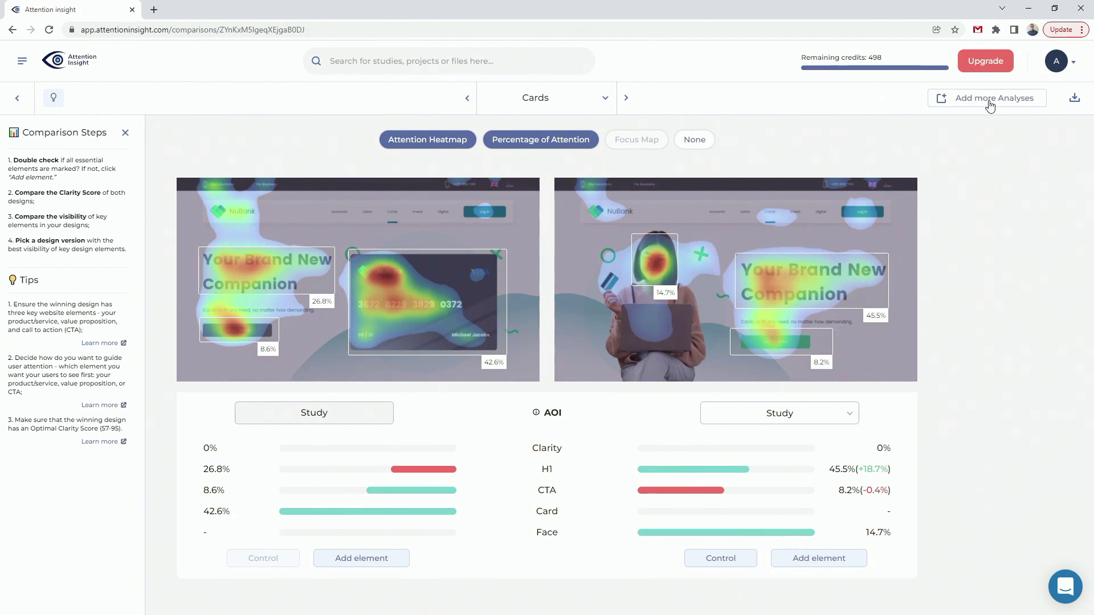
Download the Cards comparison report and open the downloaded Cards.pdf.
click(1075, 98)
click(1064, 124)
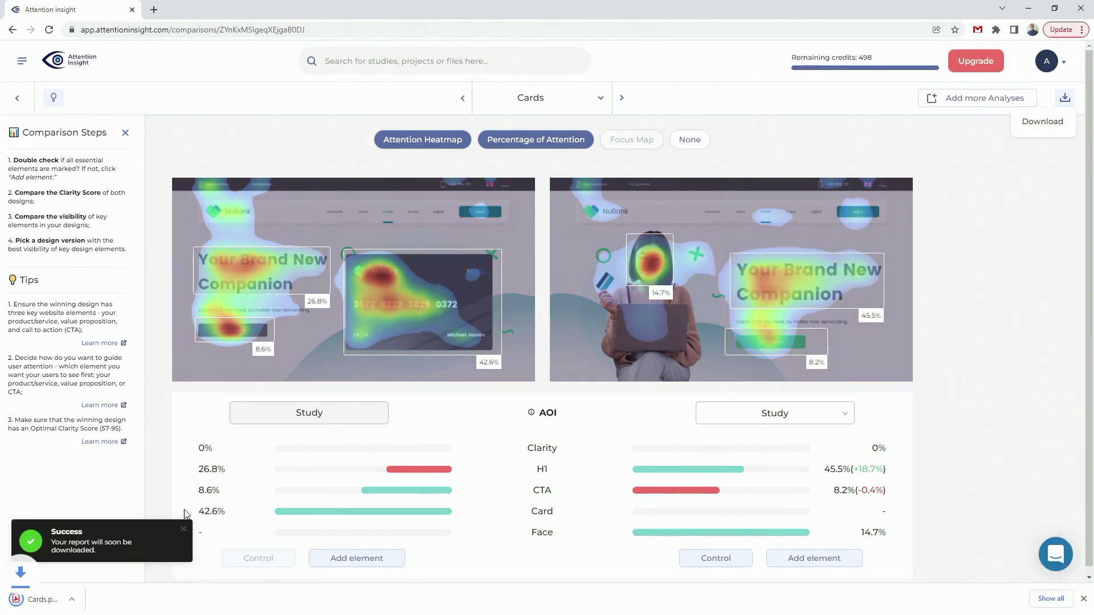
click(54, 603)
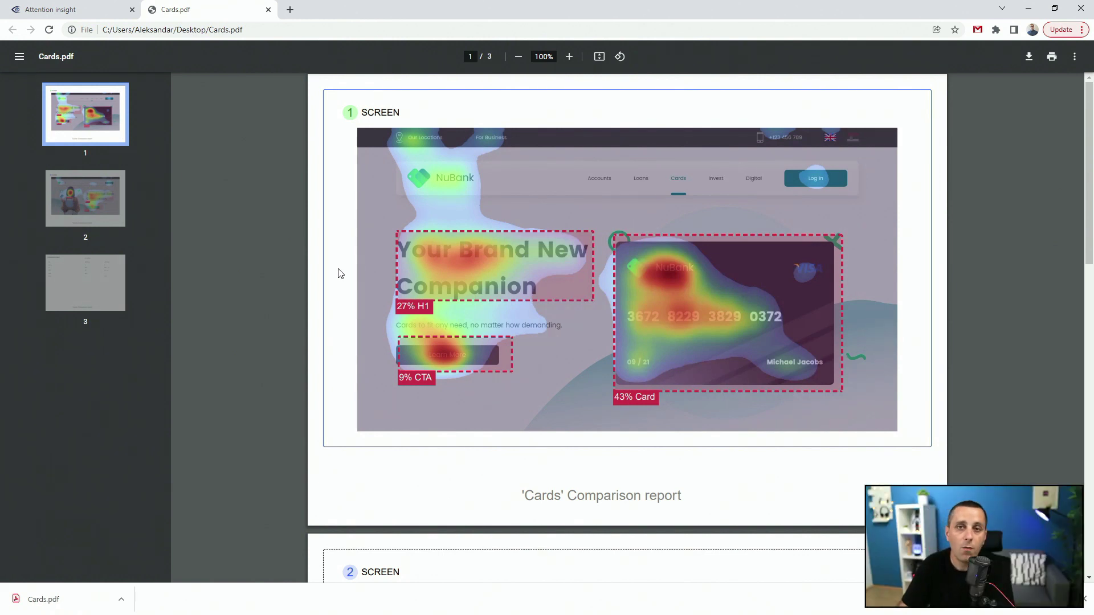
Review both annotated heatmap screens and the comparison table in the Cards report at 75% zoom, ending back at the first page.
scroll(325, 271, down, 7)
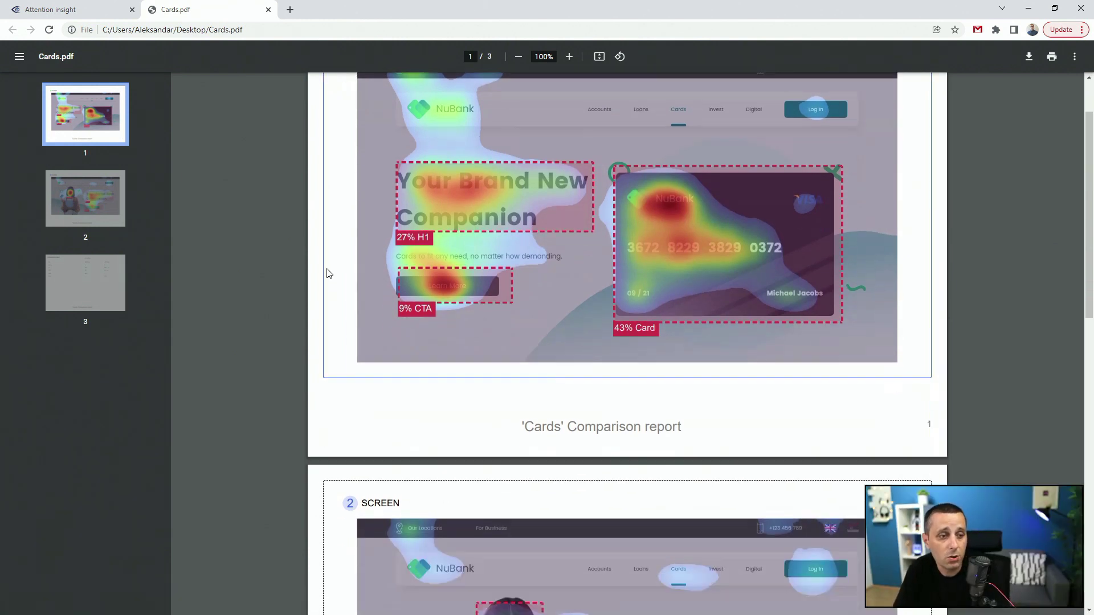
scroll(320, 281, up, 7)
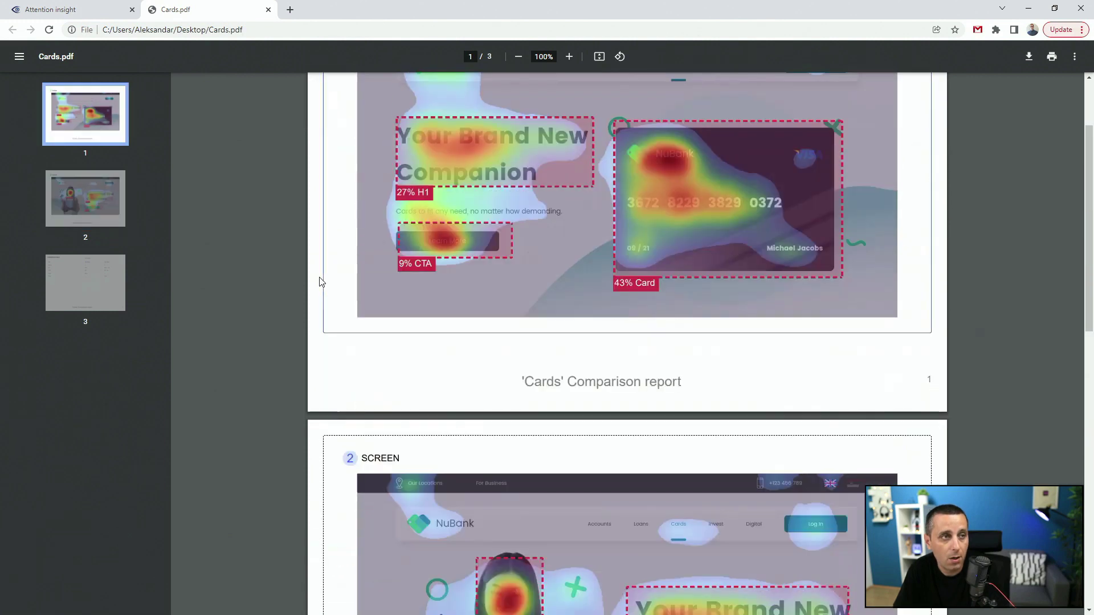
scroll(320, 282, down, 1)
scroll(320, 281, down, 3)
scroll(324, 280, up, 4)
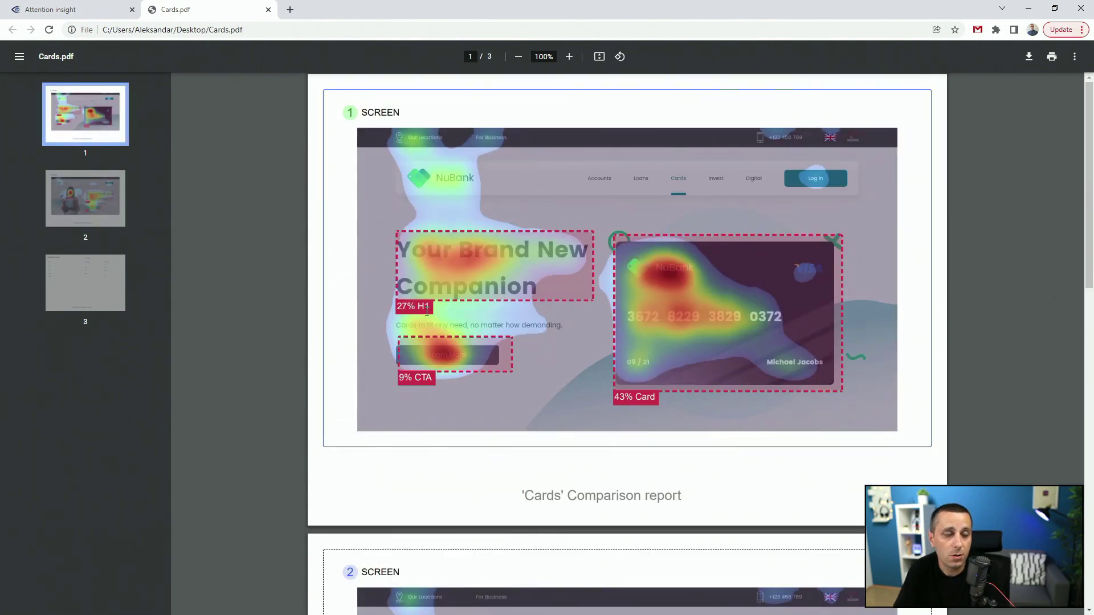
scroll(371, 370, down, 1)
ctrl+scroll(324, 350, down, 3)
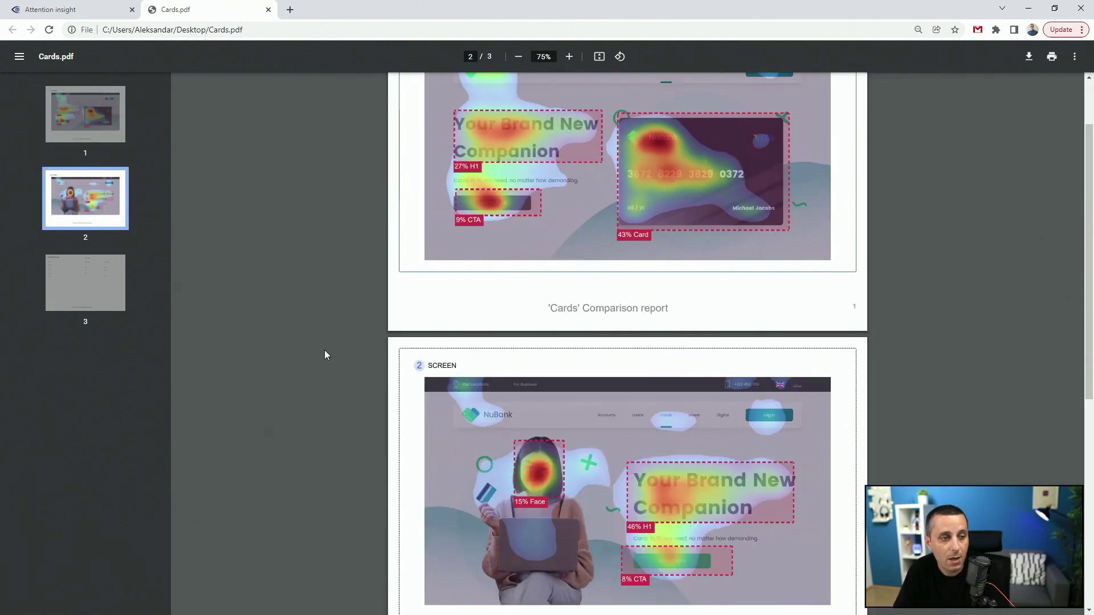
scroll(324, 350, down, 4)
scroll(324, 350, down, 3)
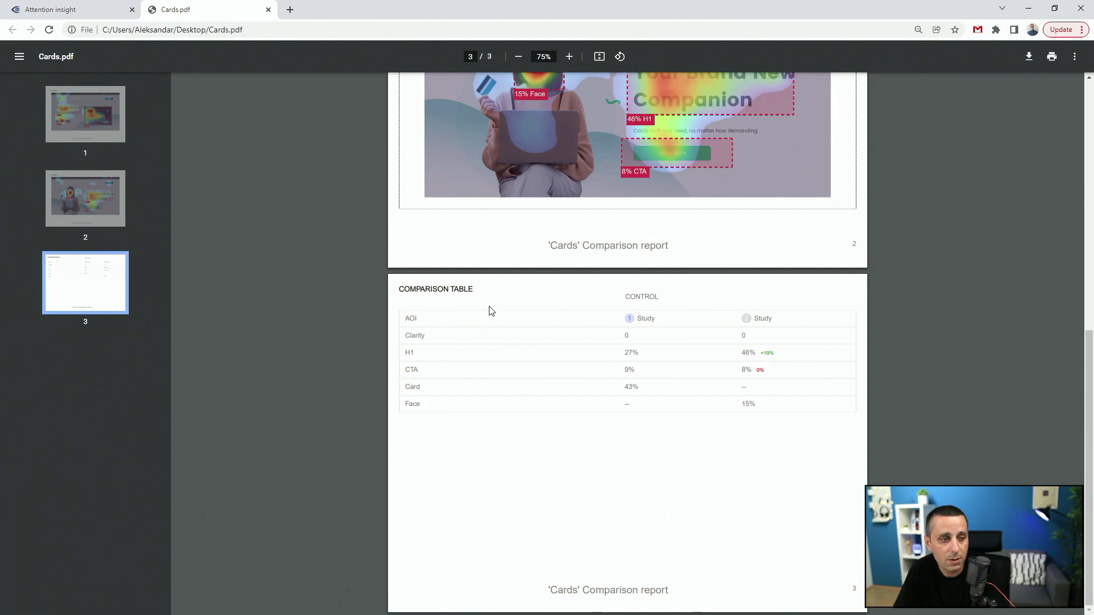
scroll(491, 311, up, 1)
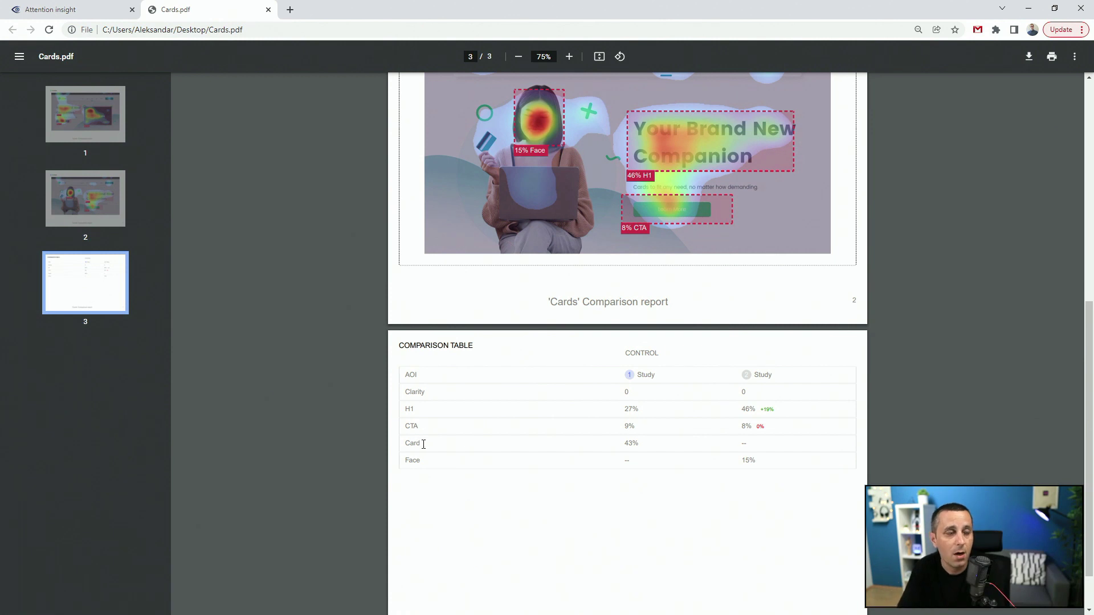
key(Home)
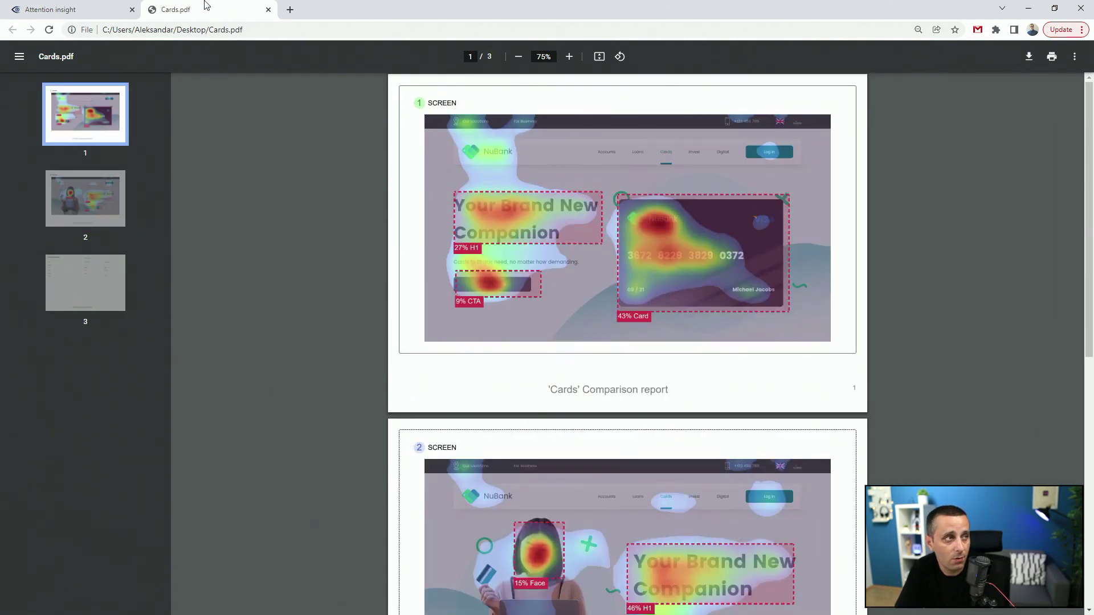